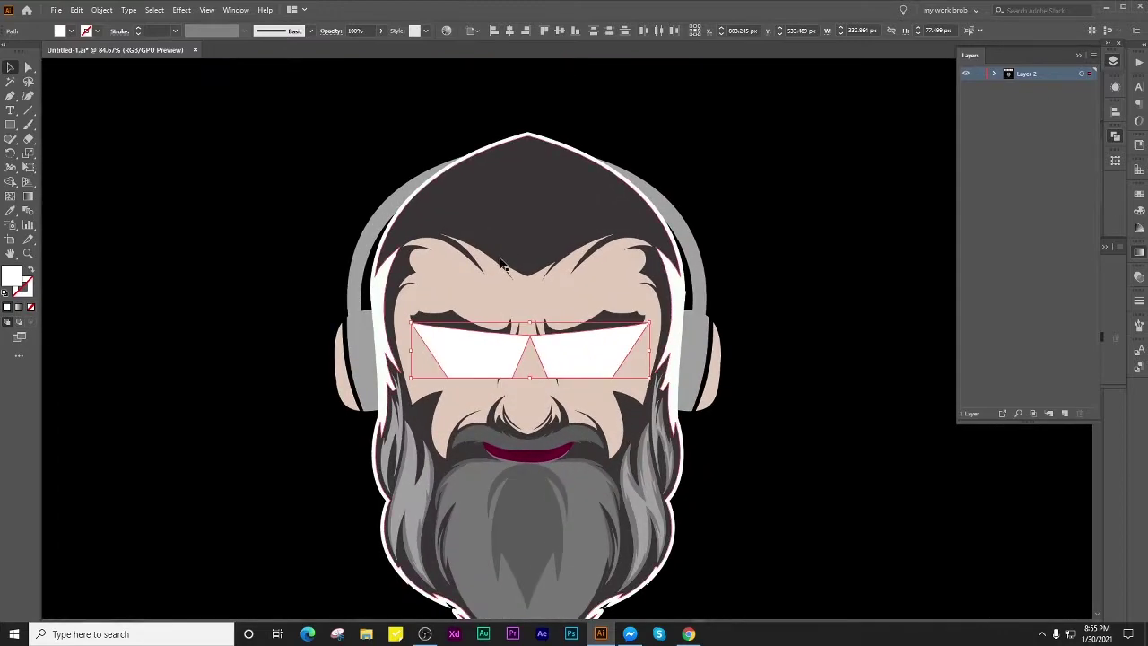
# Nudge the white glasses group slightly to the left.
pyautogui.scroll(3, 599, 359)
pyautogui.scroll(2, 682, 345)
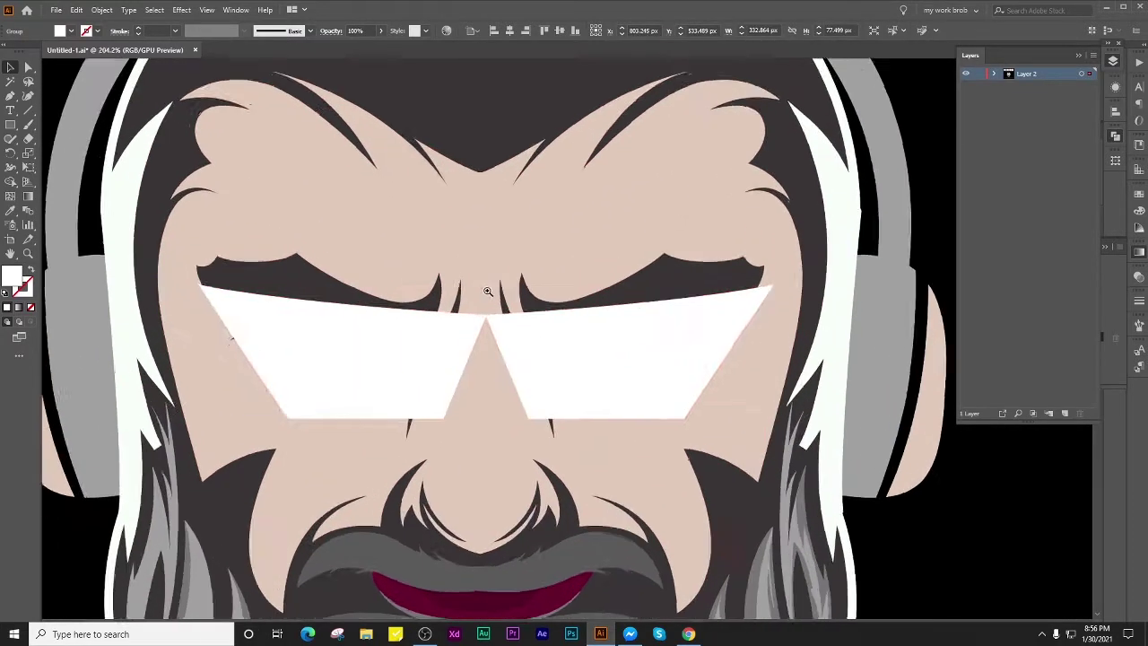
pyautogui.moveTo(464, 351); pyautogui.dragTo(432, 356)
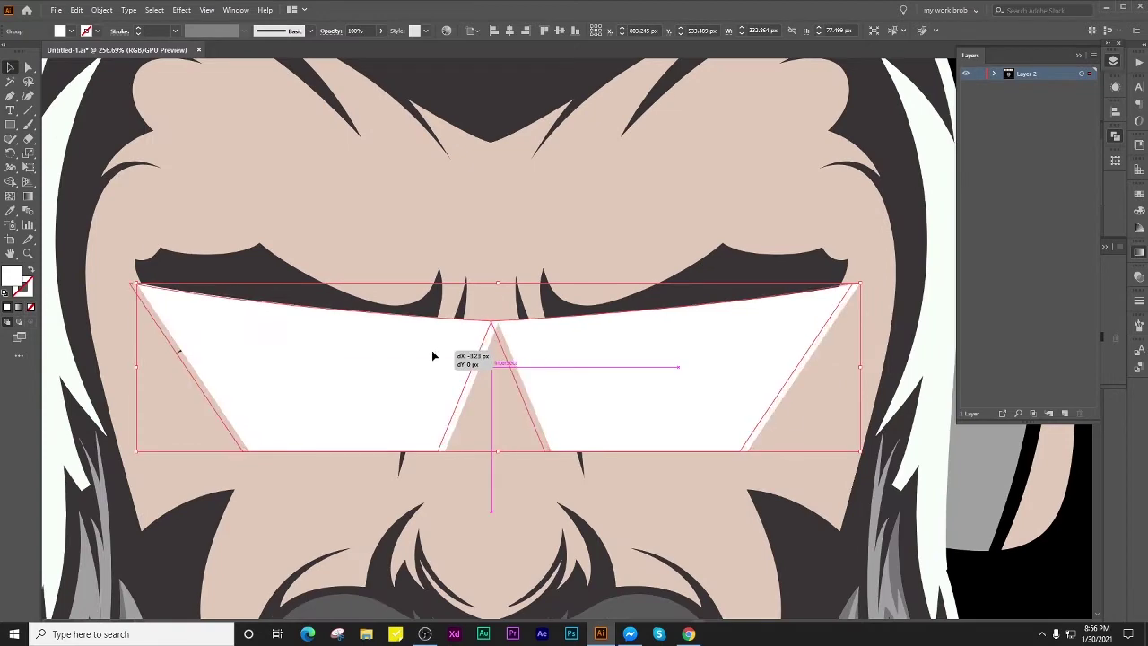
pyautogui.scroll(-3, 432, 356)
pyautogui.scroll(2, 498, 320)
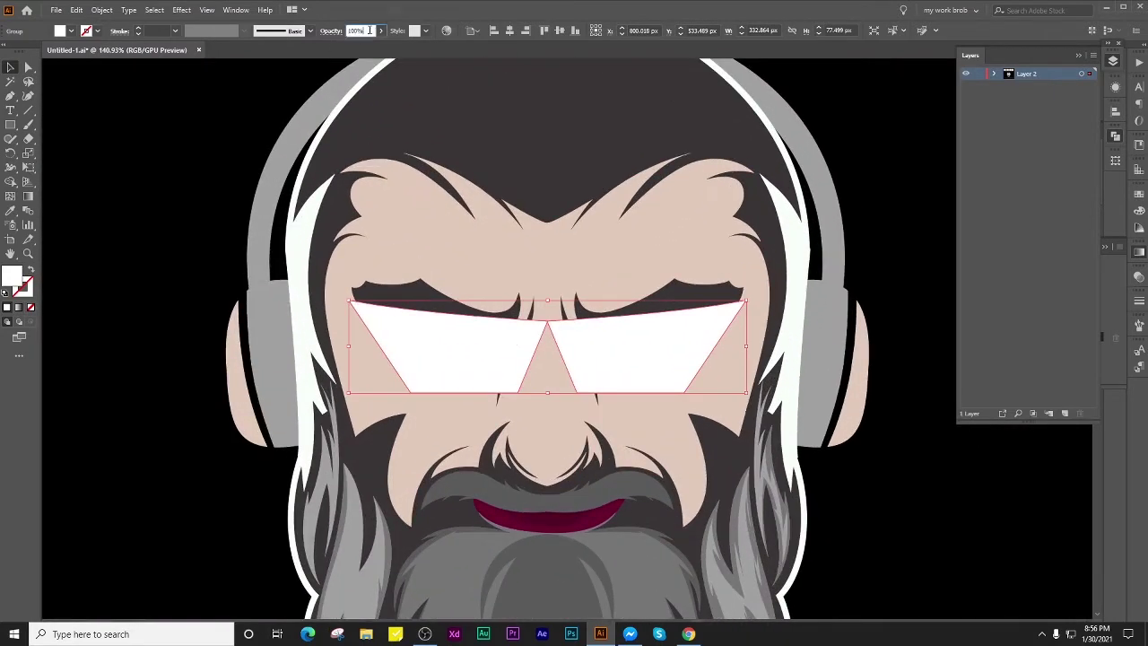
# Set the glasses' opacity to 30% so the eyes show through.
pyautogui.write('30')
pyautogui.press('Return')
pyautogui.hotkey('ctrl', '0')
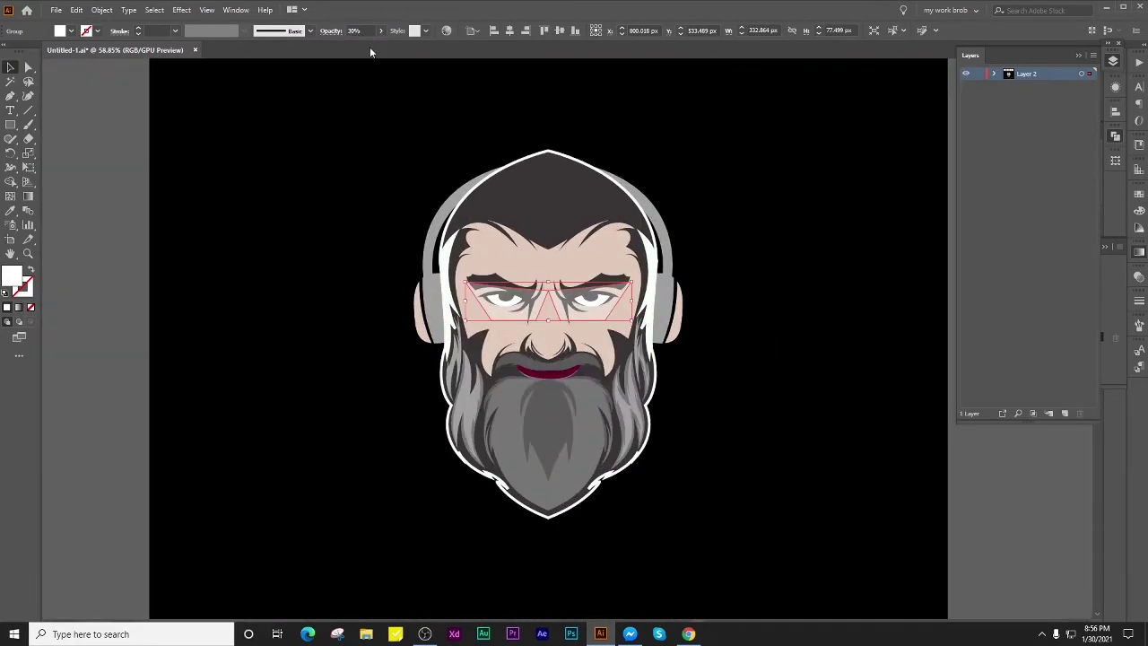
pyautogui.scroll(-2, 548, 332)
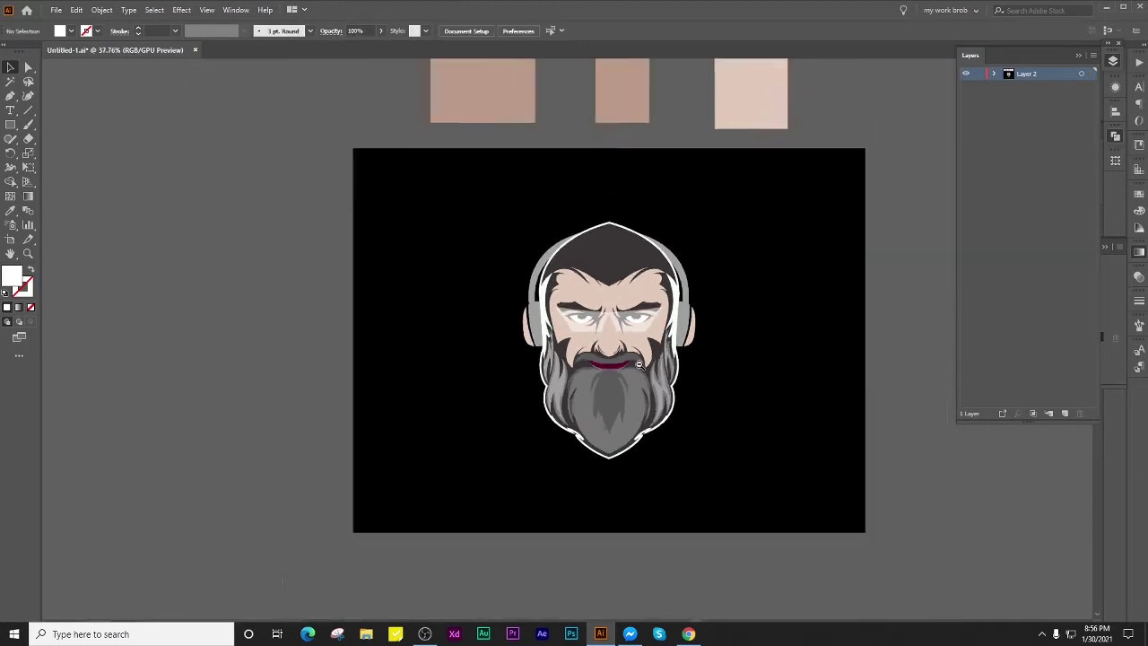
pyautogui.scroll(4, 307, 320)
# Try a cyan fill on the glasses in the Color Picker.
pyautogui.click(793, 331)
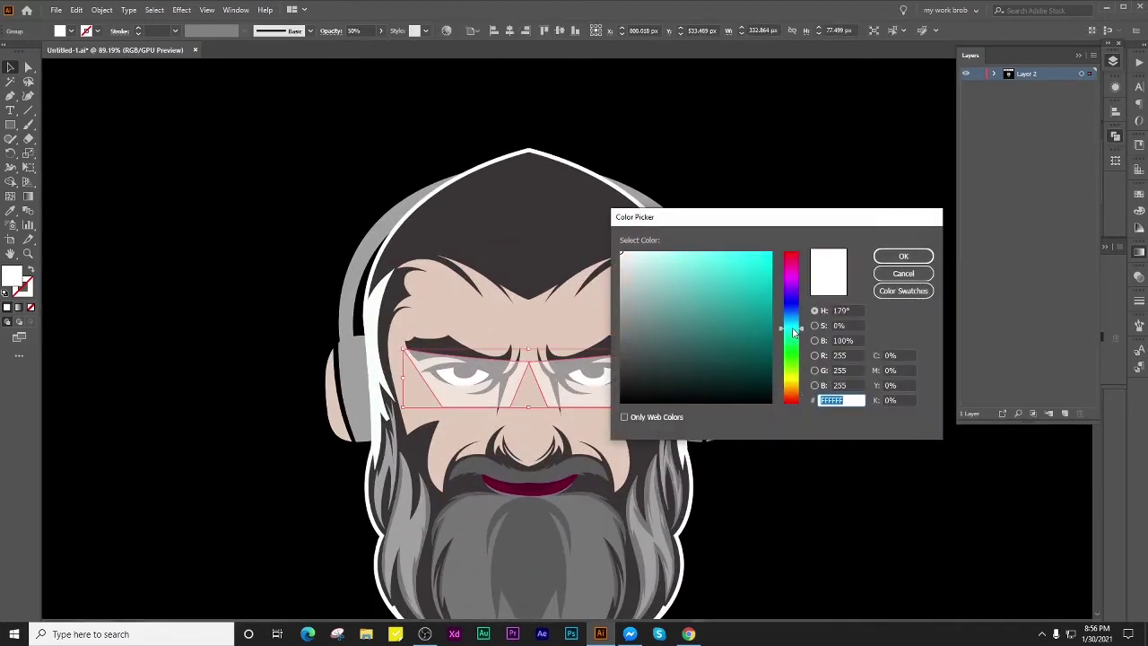
pyautogui.click(894, 260)
pyautogui.scroll(-3, 671, 318)
pyautogui.scroll(3, 833, 320)
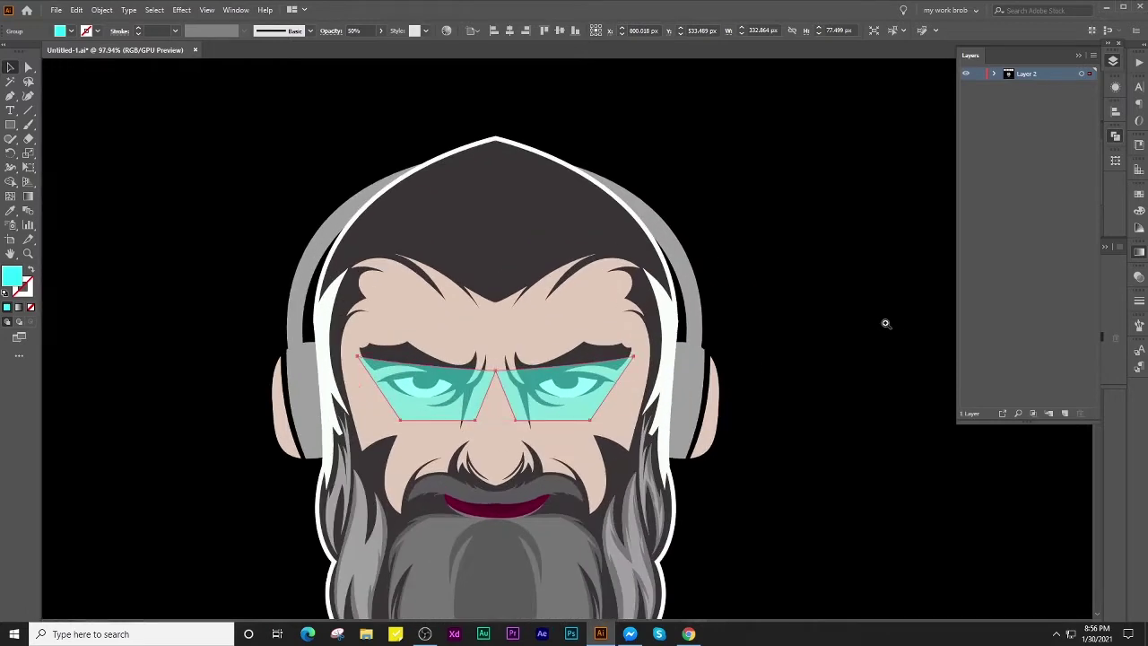
# Change the glasses fill to pink-red, keeping opacity at 30%.
pyautogui.doubleClick(16, 280)
pyautogui.click(793, 256)
pyautogui.click(894, 259)
pyautogui.scroll(-5, 604, 315)
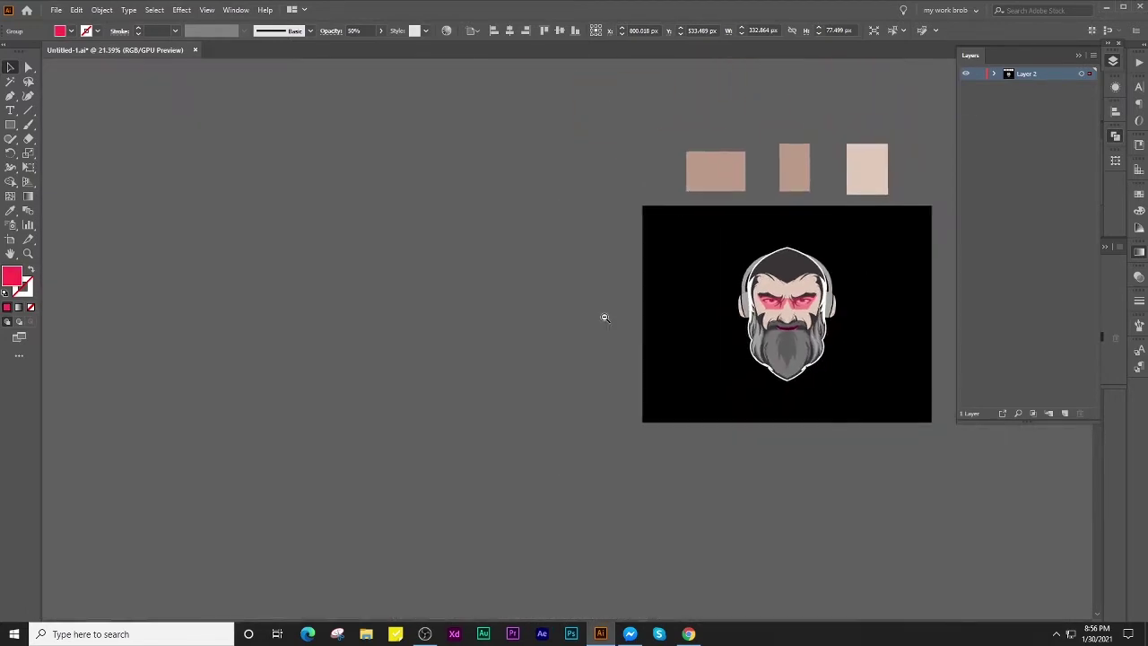
pyautogui.scroll(1, 663, 318)
pyautogui.scroll(3, 663, 317)
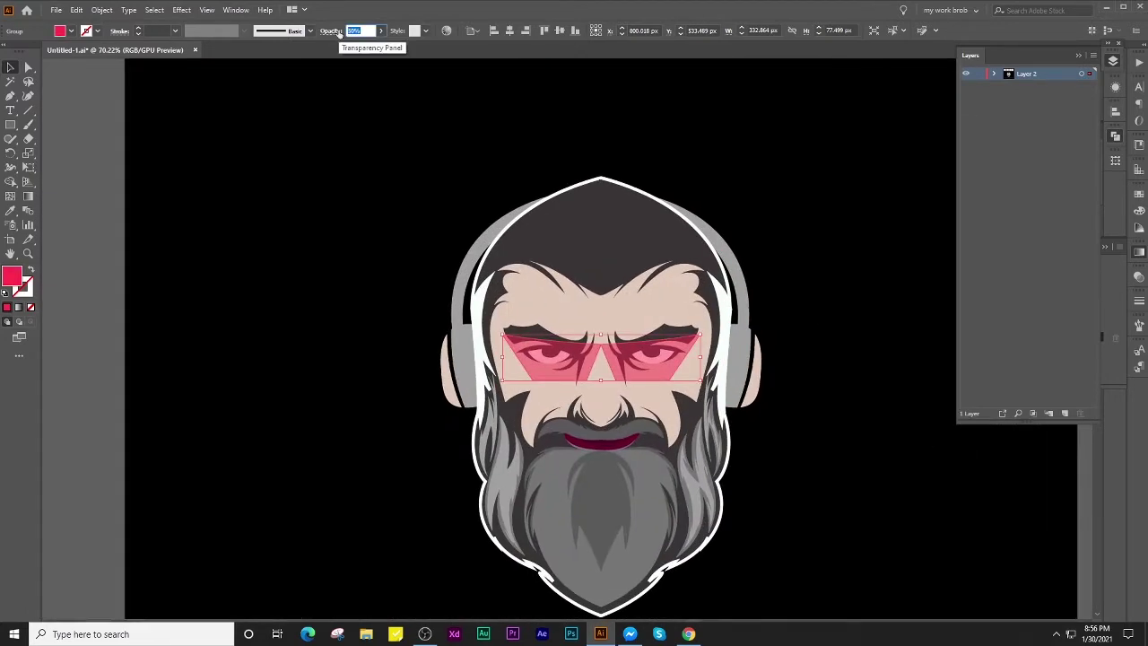
pyautogui.write('30')
pyautogui.press('Return')
# Deselect the glasses and zoom around to inspect the pink-red tint over the eyes.
pyautogui.click(325, 153)
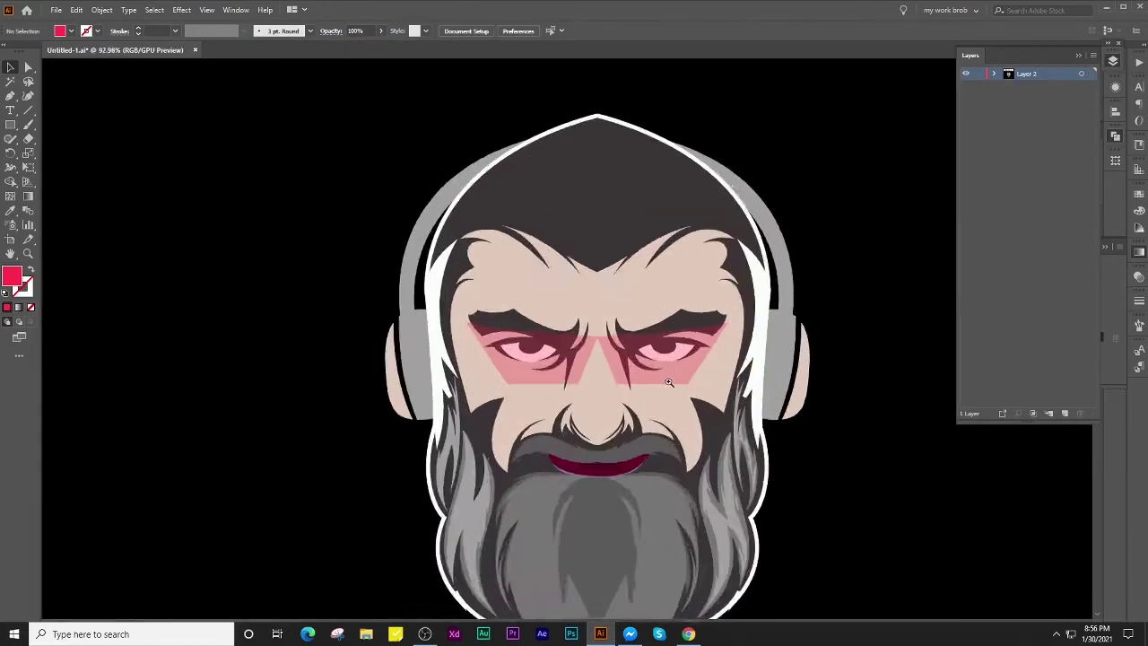
pyautogui.scroll(-5, 444, 374)
pyautogui.scroll(-1, 444, 374)
pyautogui.scroll(5, 574, 376)
pyautogui.scroll(2, 590, 402)
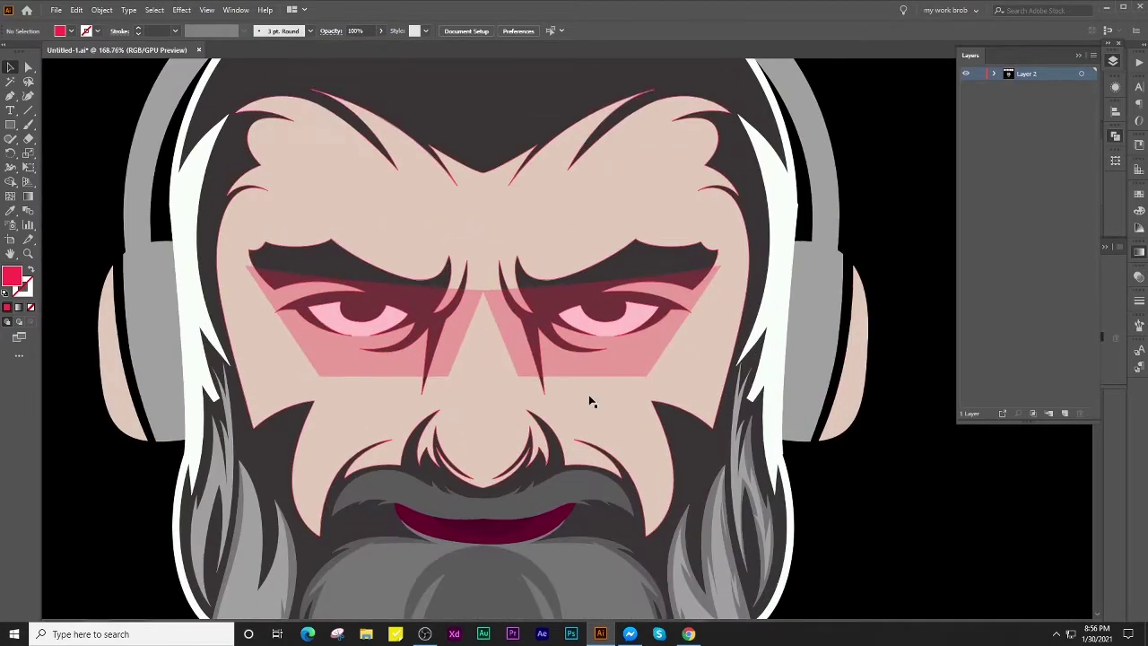
pyautogui.scroll(-3, 410, 356)
pyautogui.scroll(3, 409, 356)
pyautogui.scroll(-3, 577, 359)
pyautogui.scroll(-1, 481, 370)
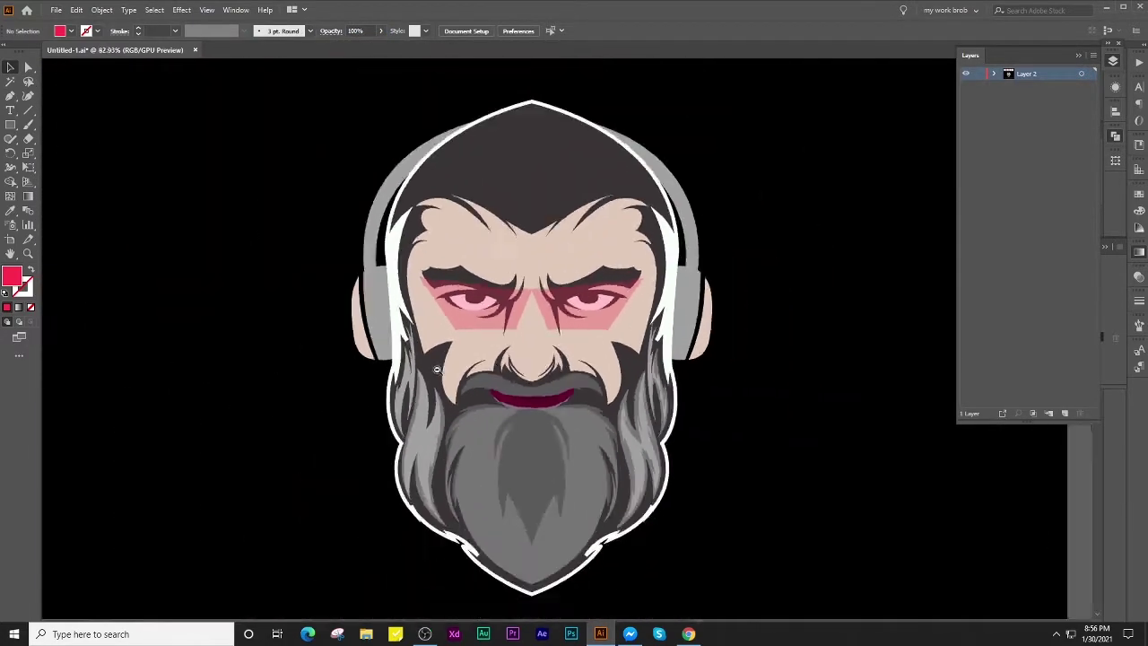
pyautogui.scroll(1, 482, 369)
pyautogui.scroll(1, 482, 370)
pyautogui.scroll(1, 482, 370)
# Create a 4 px offset path around the pink glasses.
pyautogui.click(386, 310)
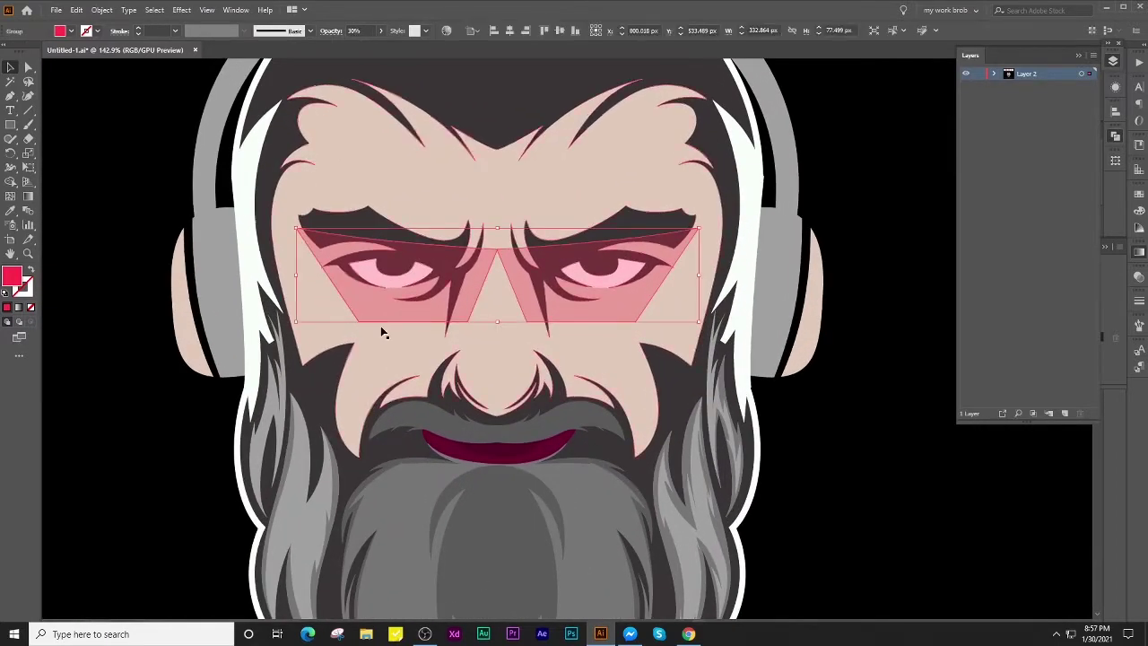
pyautogui.click(102, 10)
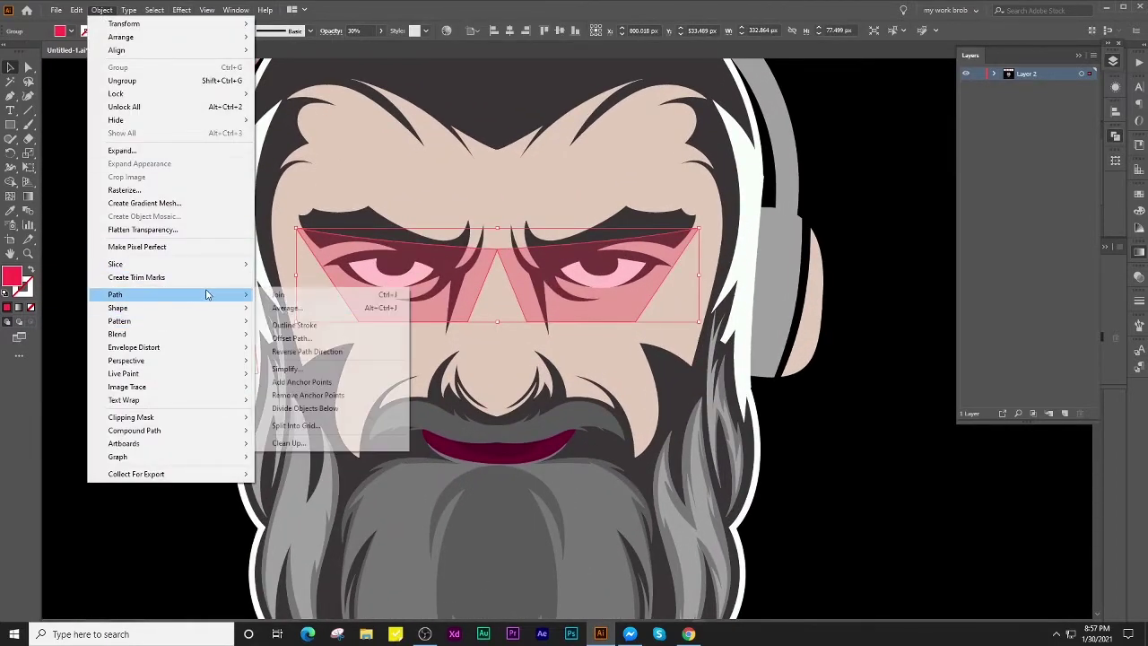
pyautogui.click(287, 334)
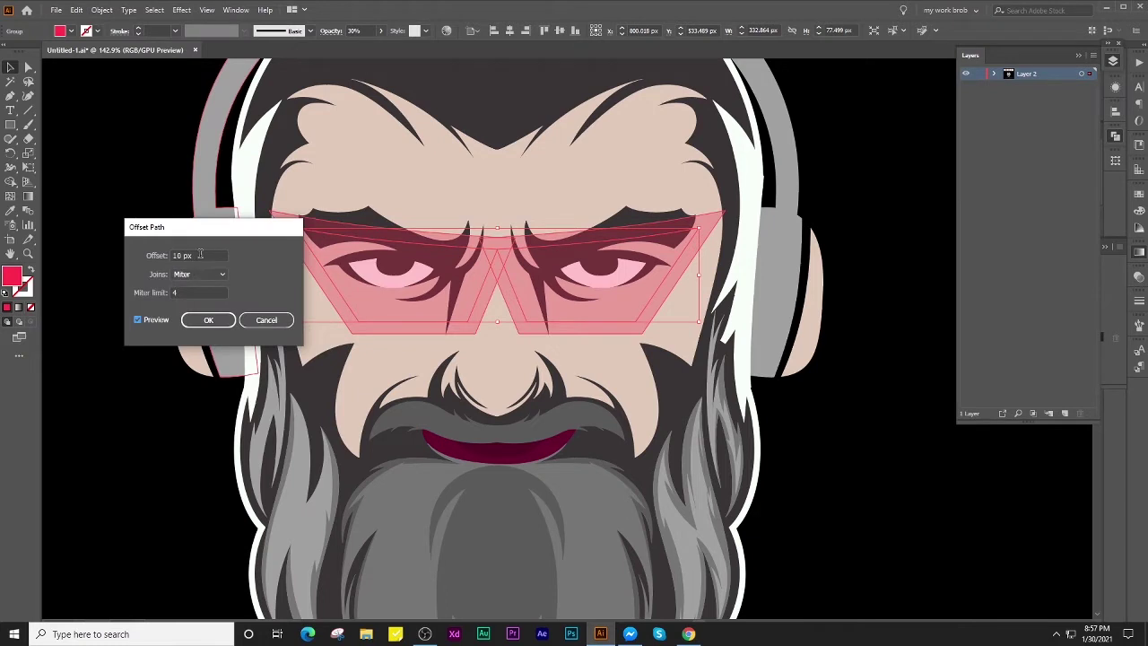
pyautogui.click(200, 255)
pyautogui.press('Down')
pyautogui.press('Down')
pyautogui.press('Down')
pyautogui.click(208, 319)
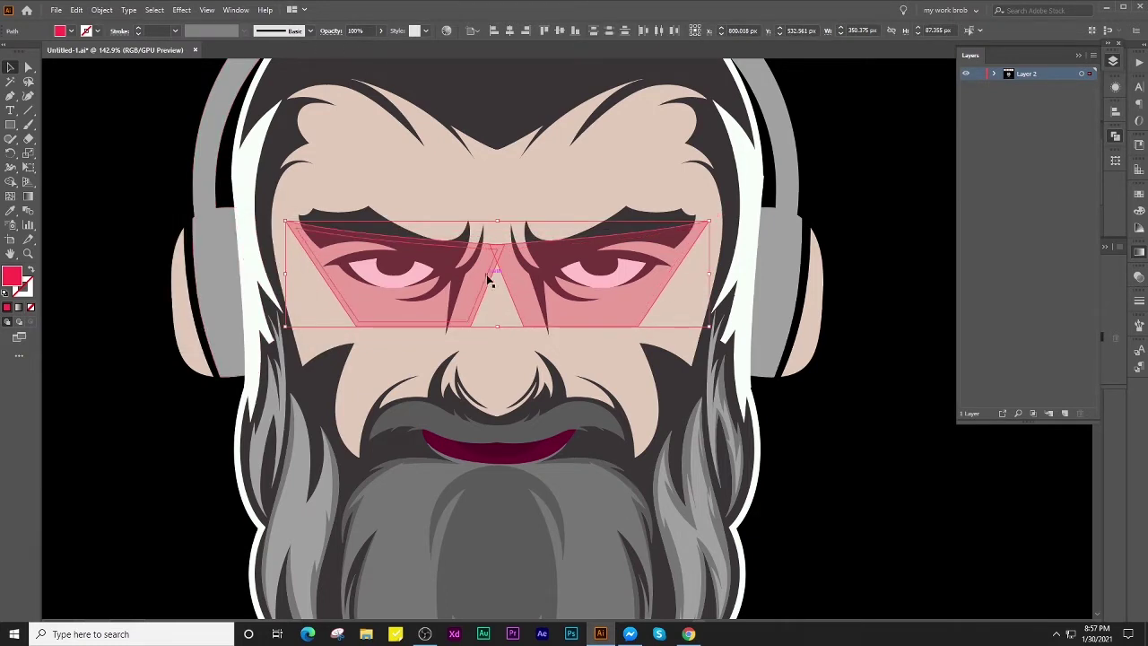
# Fill the offset shape bright red and bring it in front of the lenses.
pyautogui.doubleClick(11, 278)
pyautogui.click(899, 256)
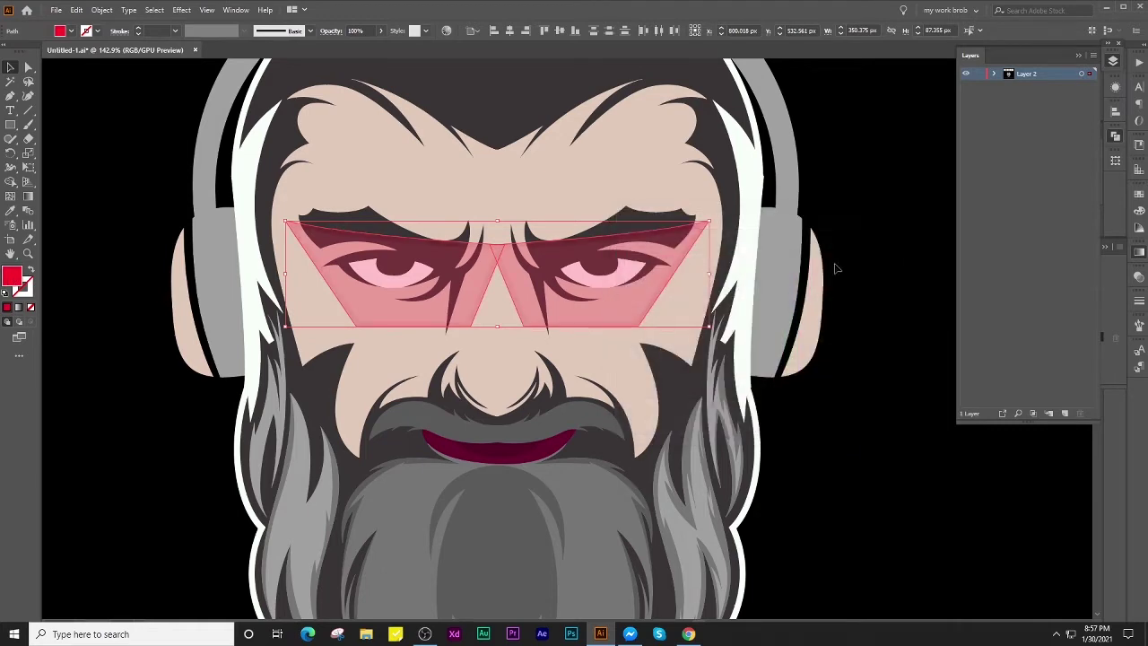
pyautogui.scroll(3, 601, 260)
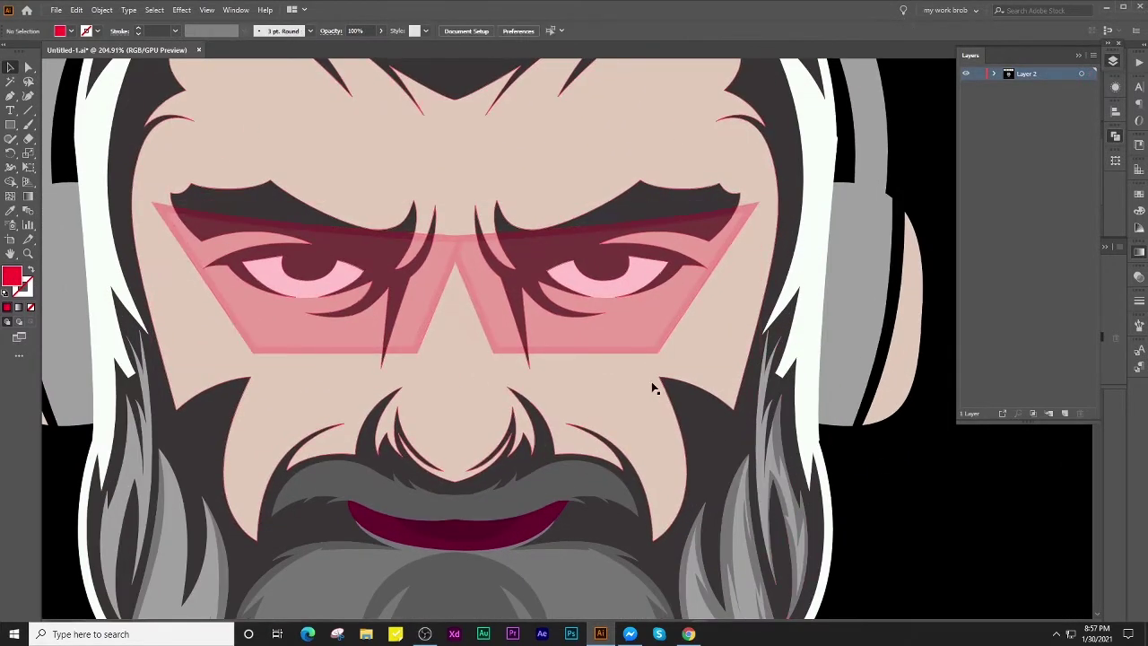
pyautogui.click(485, 245)
pyautogui.rightClick(467, 241)
pyautogui.click(879, 463)
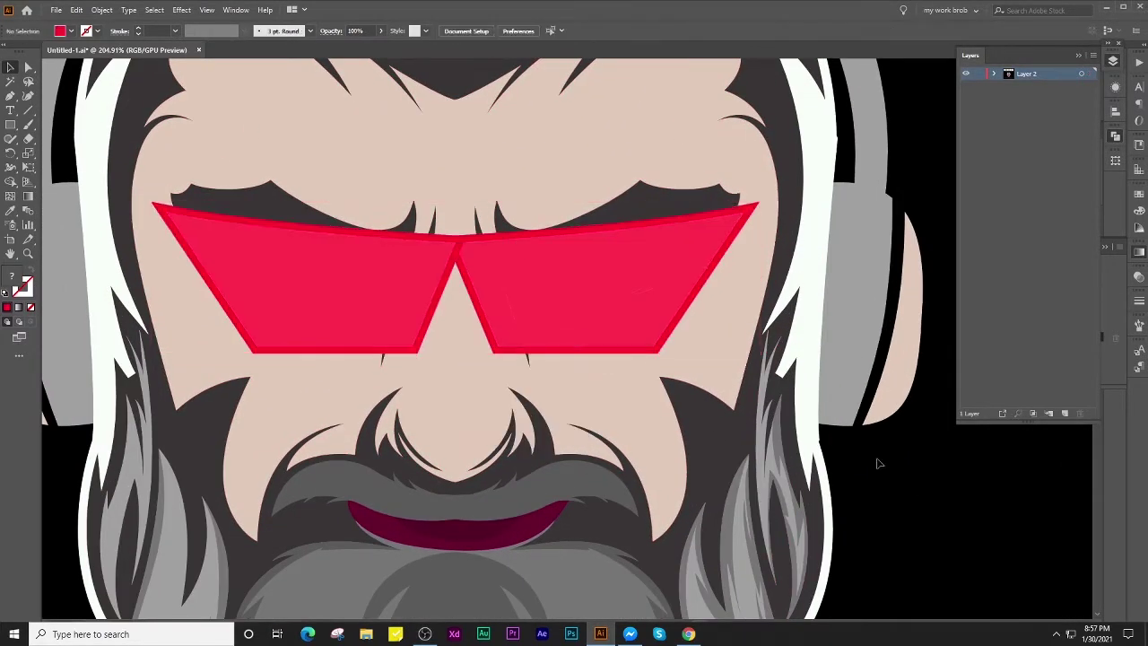
# Give both red lenses a crimson fill and fit the head in view.
pyautogui.click(425, 241)
pyautogui.doubleClick(12, 278)
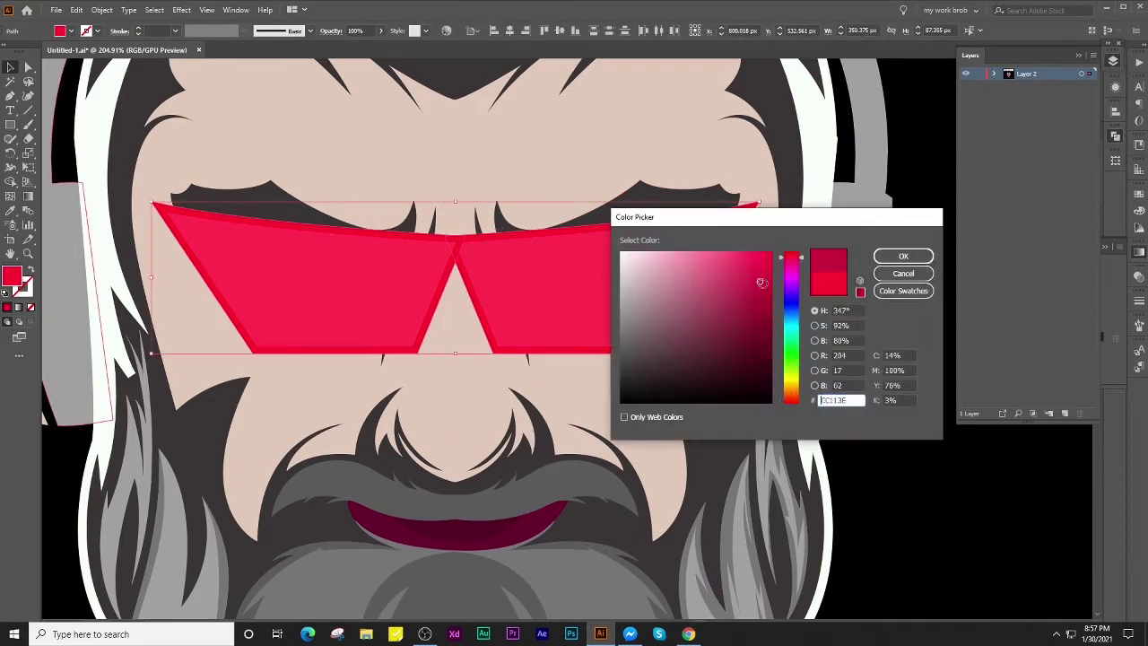
pyautogui.click(901, 256)
pyautogui.hotkey('ctrl', '0')
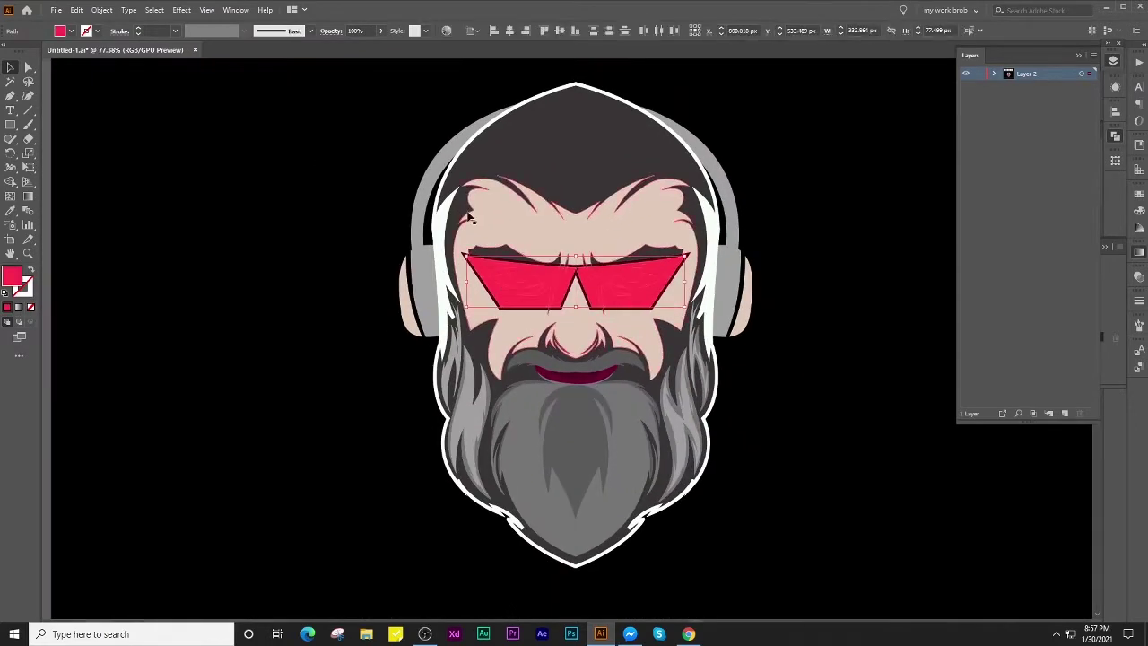
pyautogui.click(363, 30)
pyautogui.write('30')
# Set the crimson lenses to 30% opacity.
pyautogui.press('Return')
pyautogui.hotkey('ctrl', 'shift', 'a')
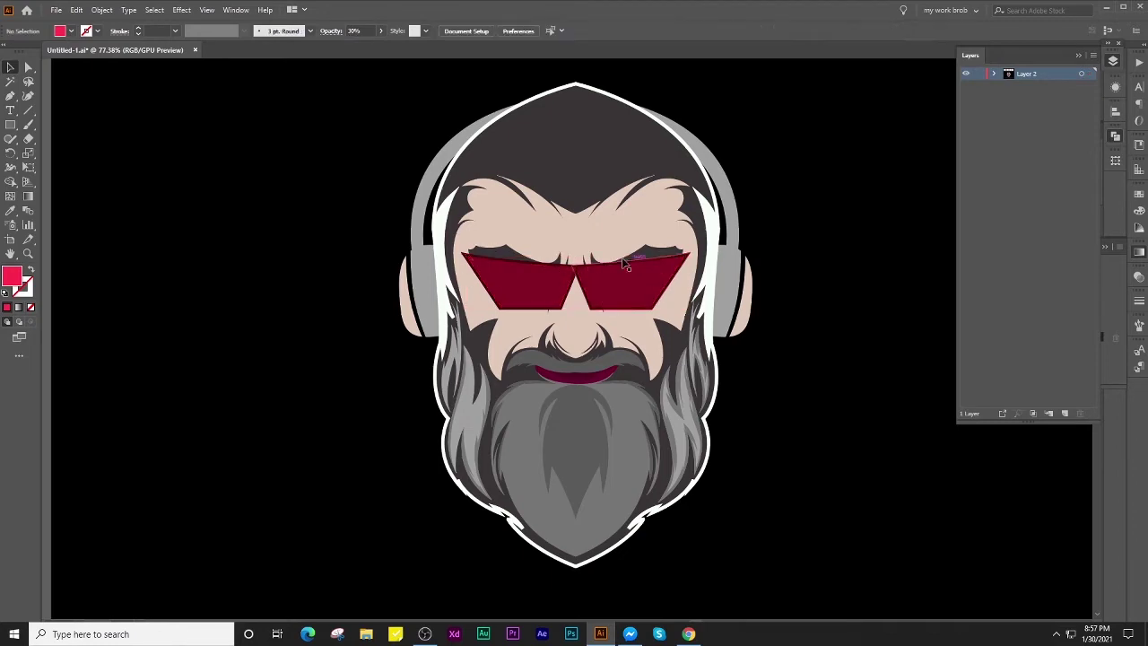
pyautogui.scroll(5, 539, 327)
# Apply Pathfinder Divide and Outline to the glasses to make dark crimson lens frames.
pyautogui.click(523, 287)
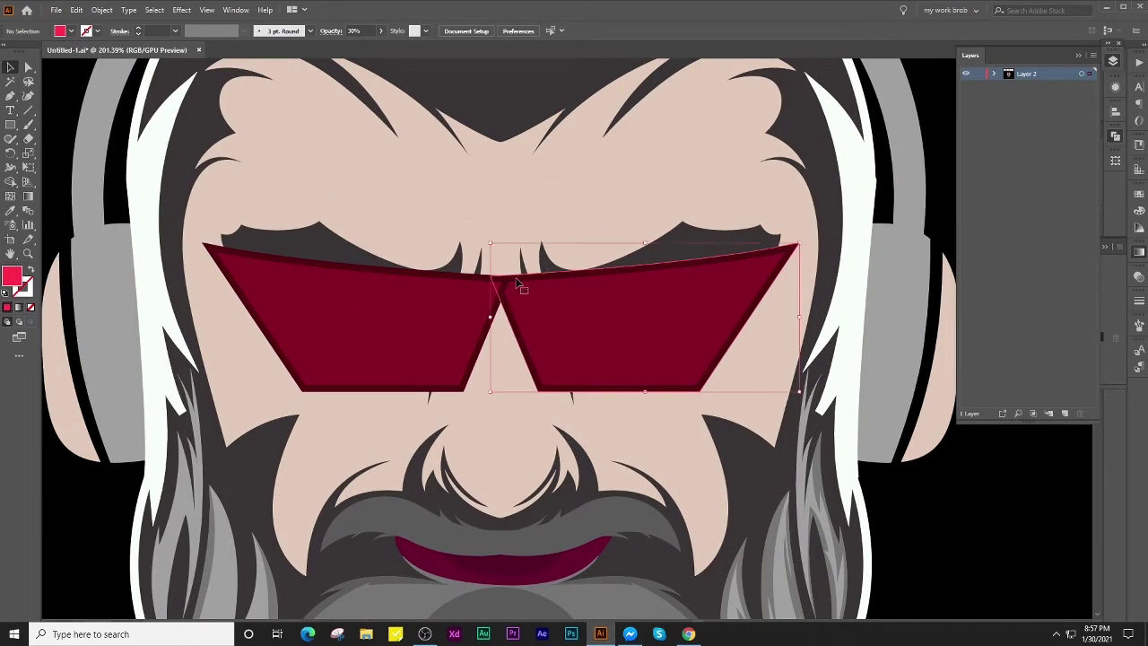
pyautogui.click(466, 274)
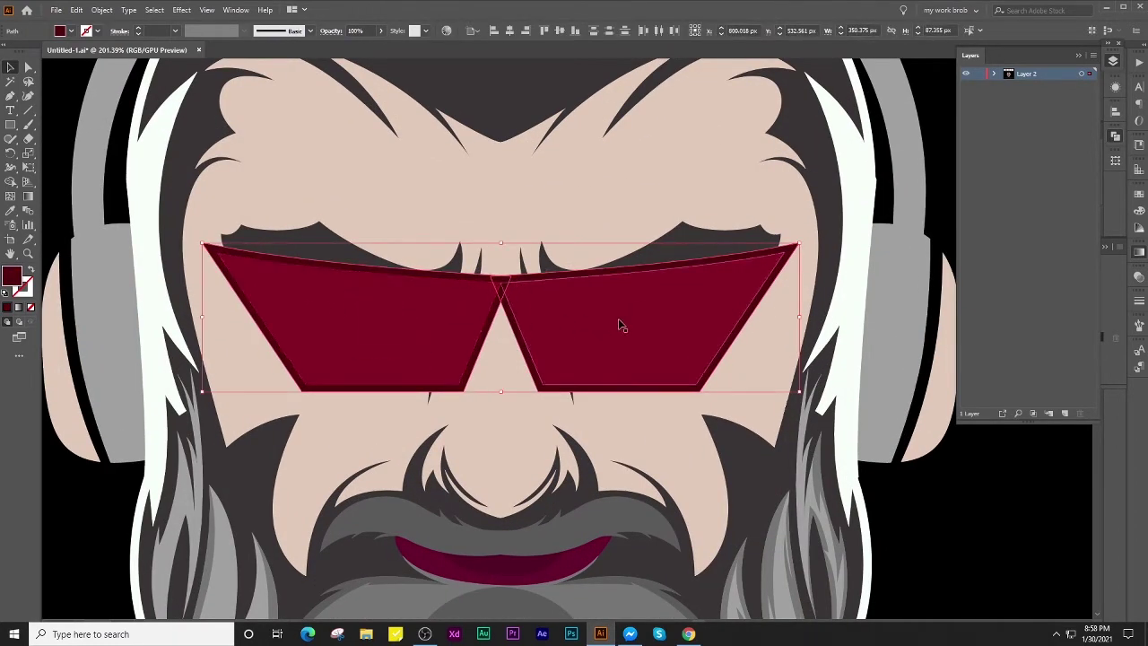
pyautogui.click(1116, 137)
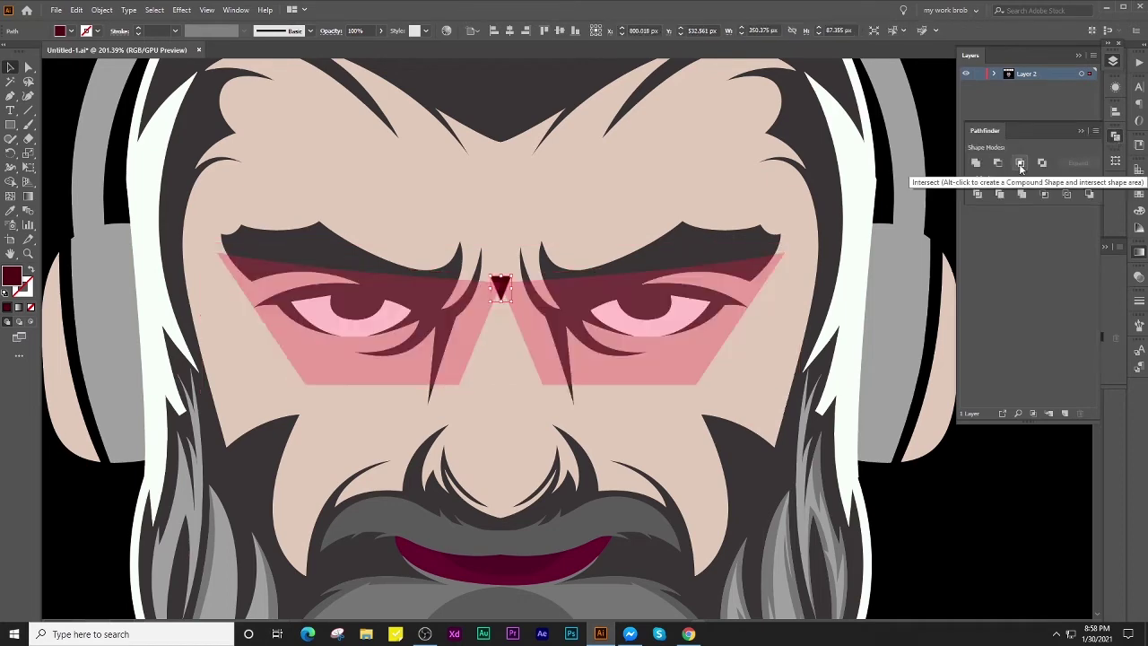
pyautogui.click(977, 195)
pyautogui.click(1066, 195)
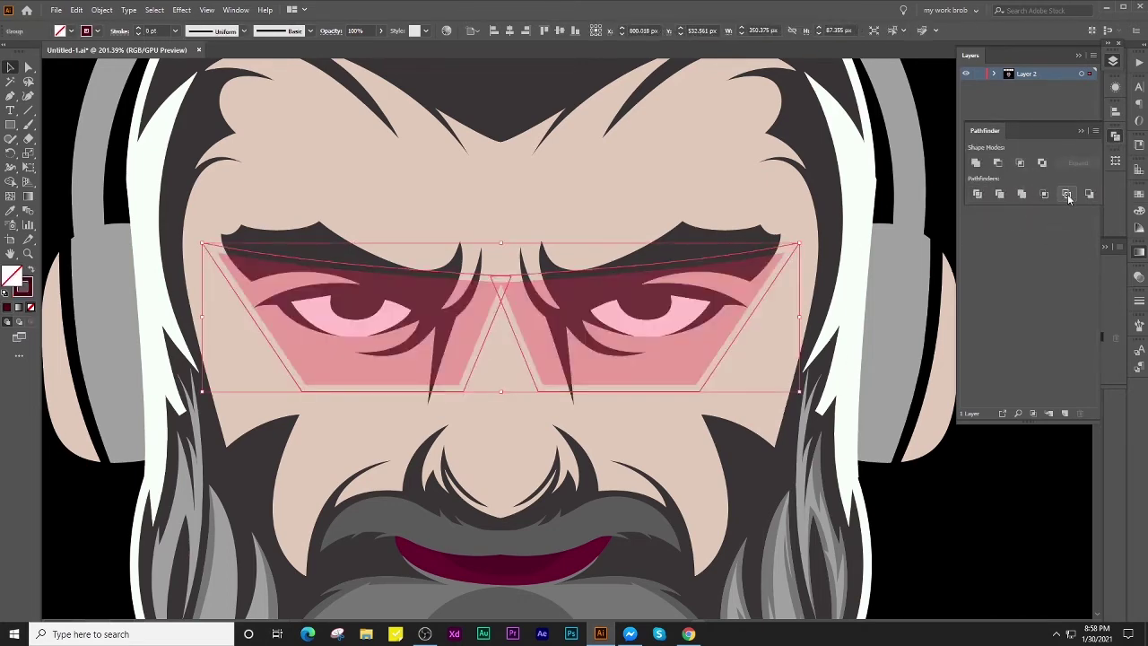
pyautogui.scroll(-2, 574, 404)
pyautogui.scroll(2, 574, 460)
pyautogui.scroll(-3, 595, 383)
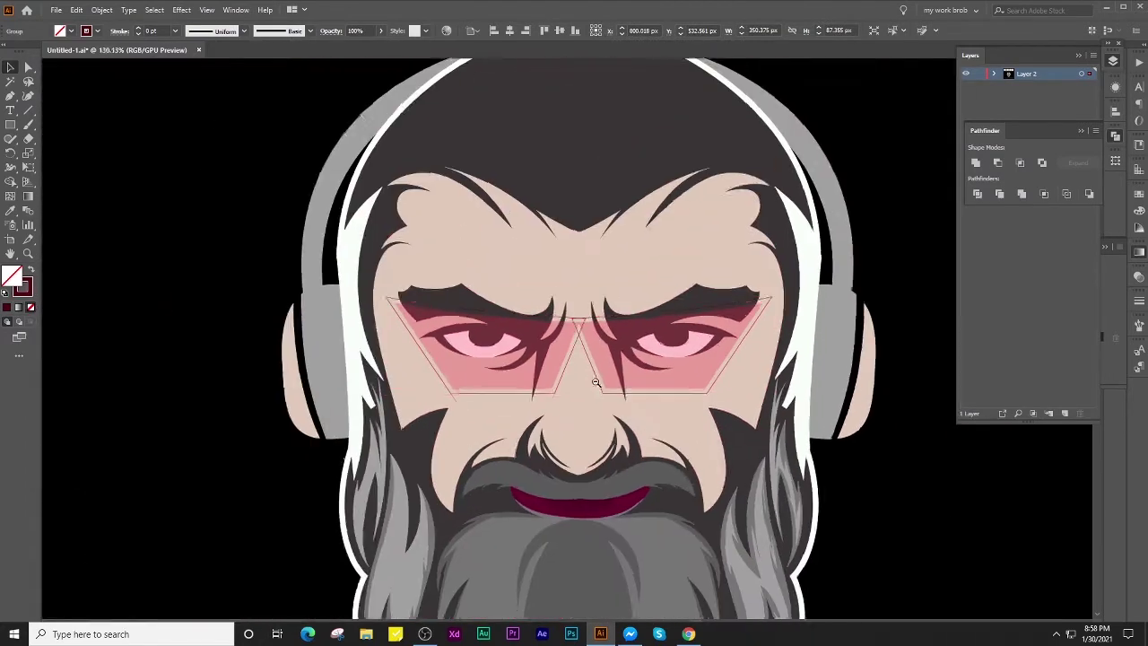
pyautogui.scroll(-1, 596, 383)
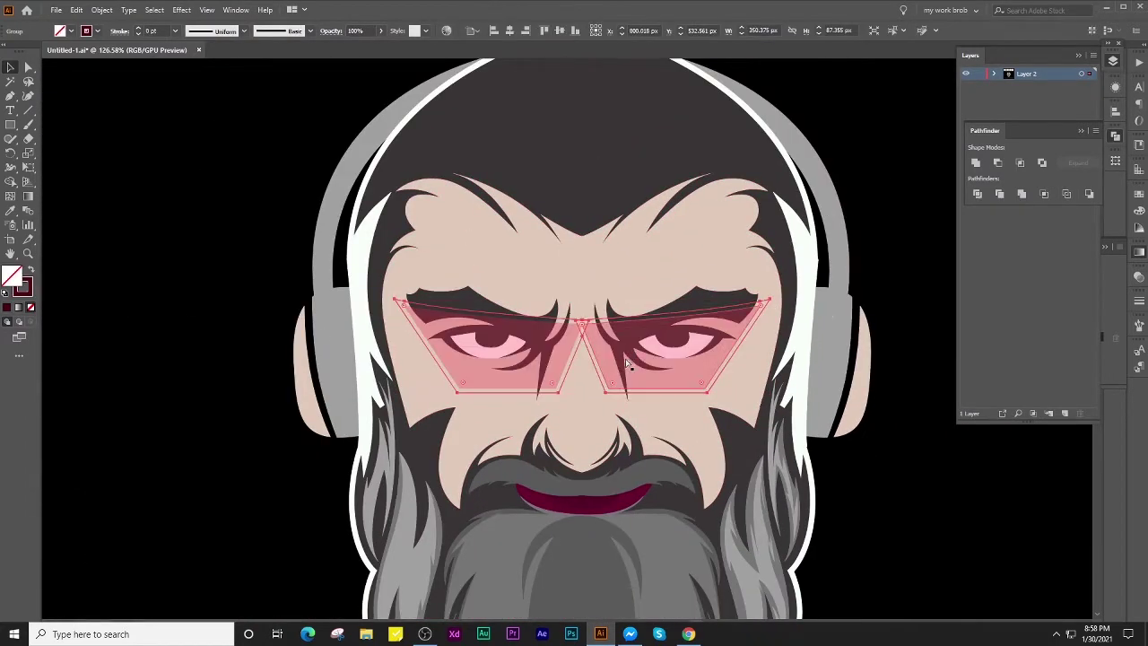
pyautogui.scroll(-2, 659, 301)
pyautogui.scroll(3, 657, 316)
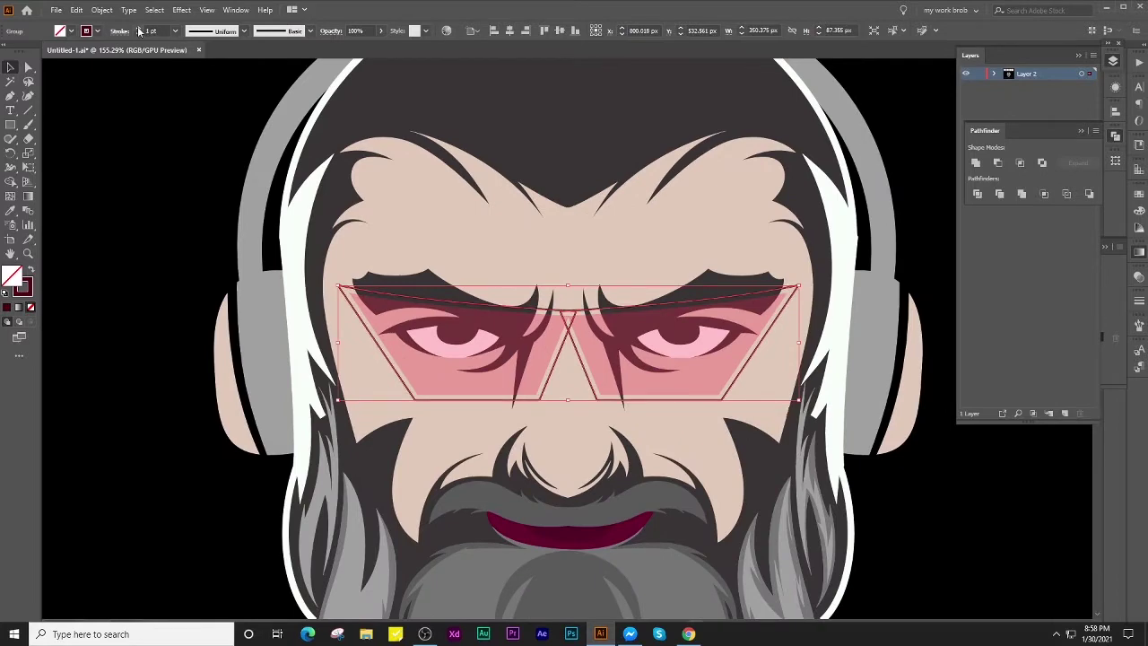
pyautogui.scroll(-3, 552, 392)
pyautogui.scroll(2, 552, 392)
# Refill the left lens white so the eyes show clearly inside the crimson frames.
pyautogui.click(154, 333)
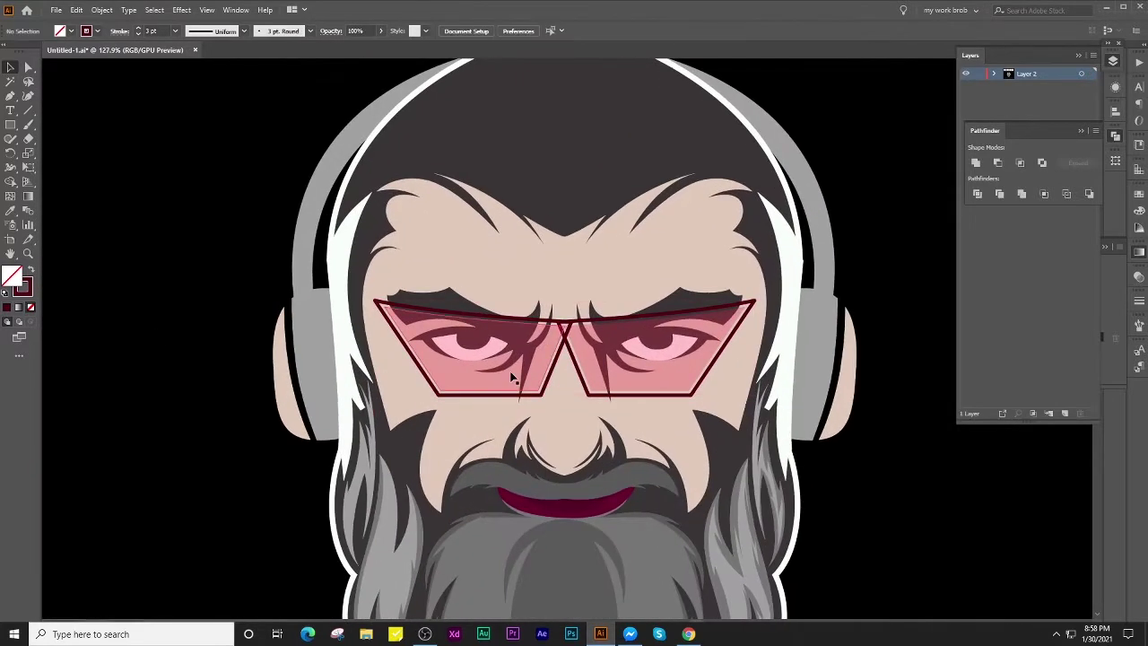
pyautogui.click(513, 378)
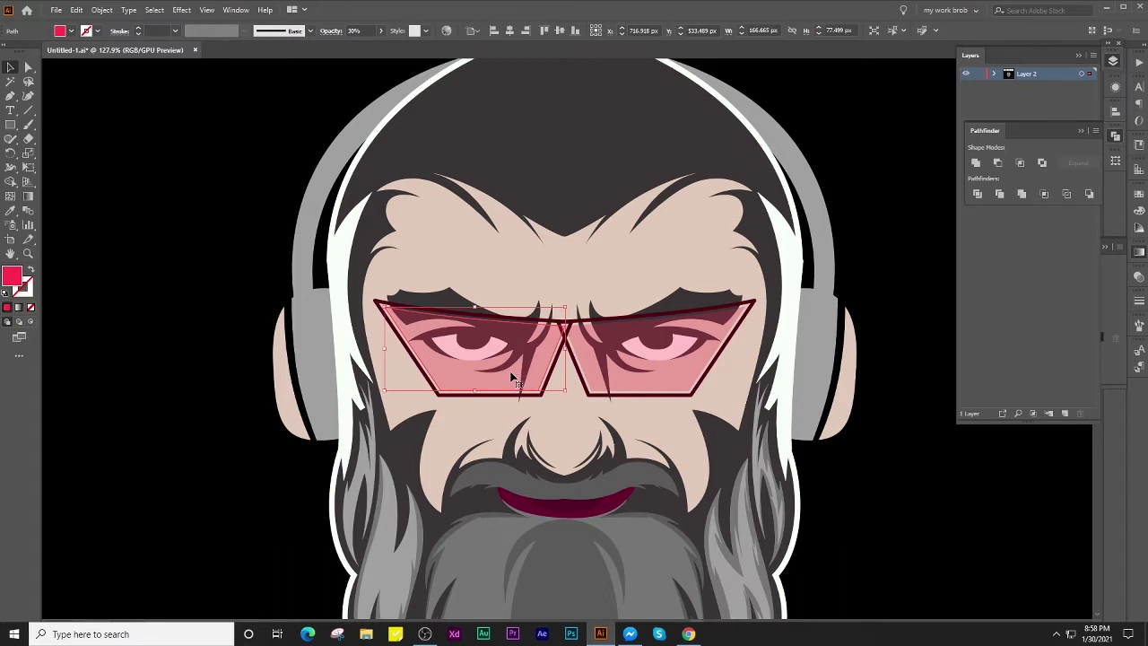
pyautogui.doubleClick(11, 276)
pyautogui.click(628, 220)
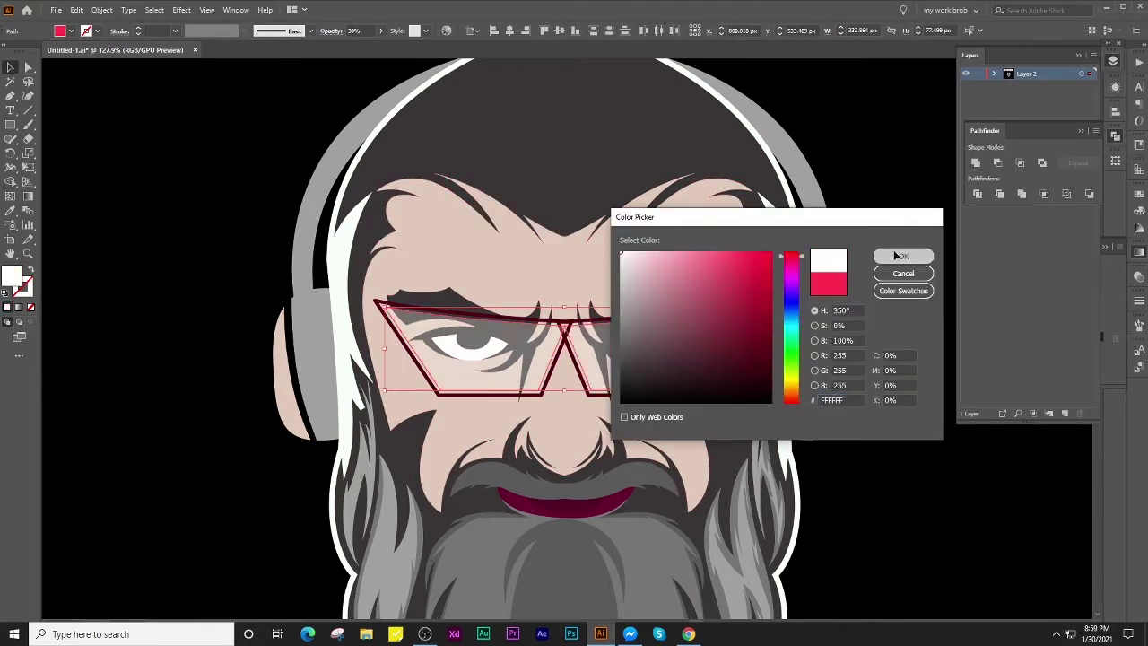
pyautogui.click(894, 255)
pyautogui.scroll(-3, 762, 421)
pyautogui.scroll(3, 762, 422)
pyautogui.click(794, 323)
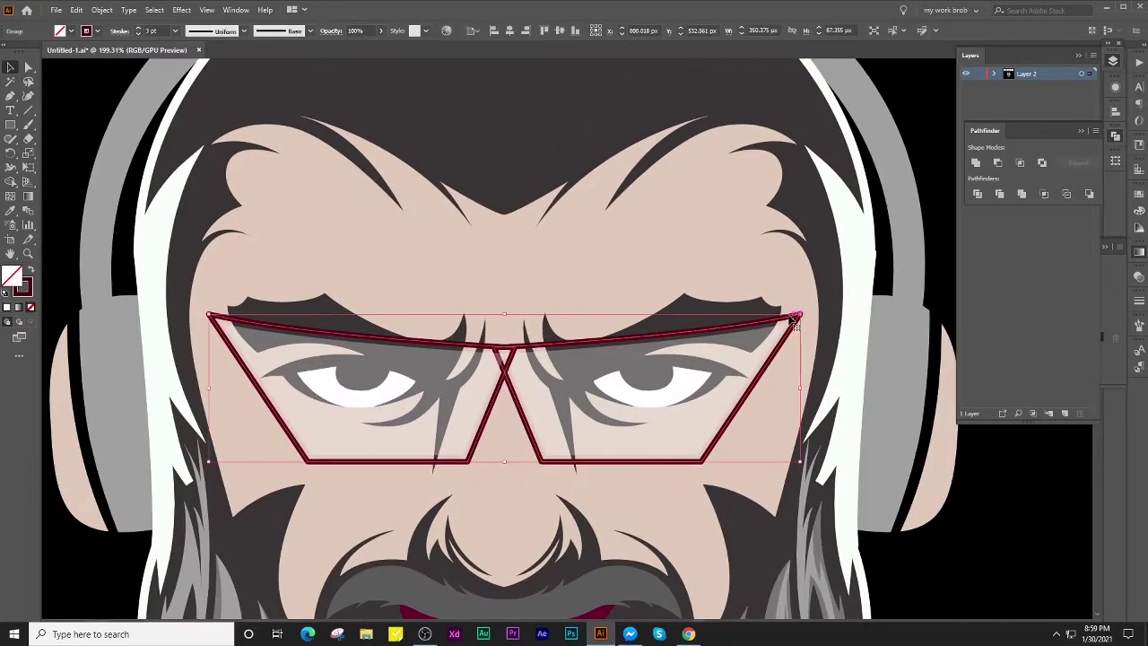
# Deselect the glasses and zoom around to check the thin white lens edges.
pyautogui.hotkey('ctrl', 'shift', 'a')
pyautogui.scroll(-5, 277, 430)
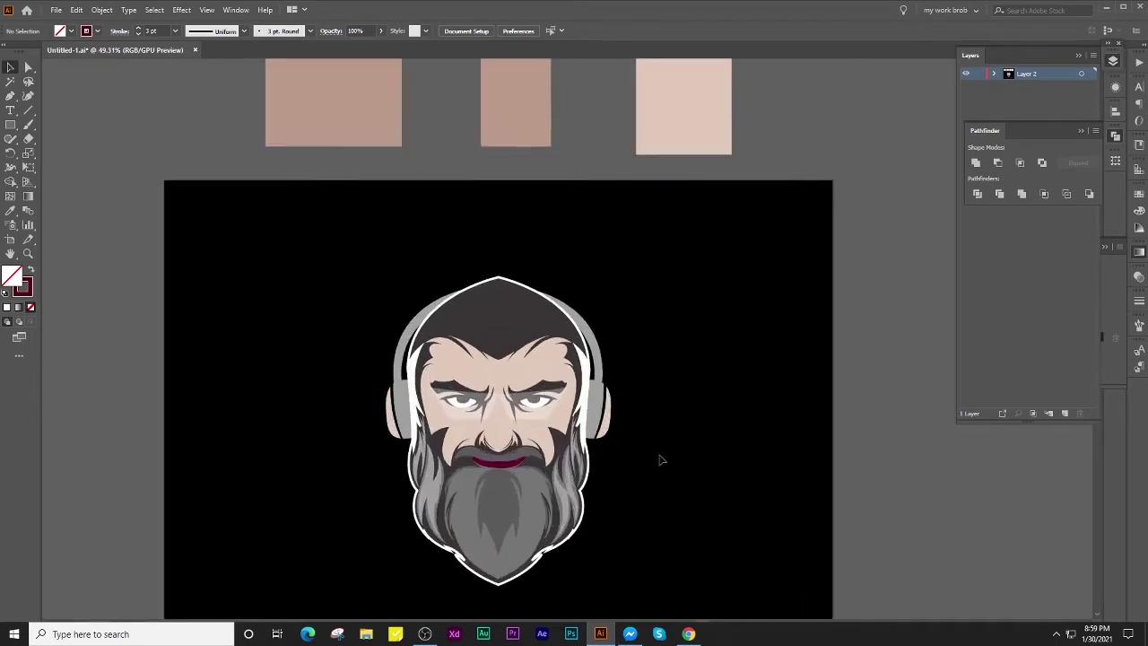
pyautogui.scroll(-2, 568, 494)
pyautogui.scroll(2, 568, 494)
pyautogui.scroll(3, 787, 314)
pyautogui.scroll(1, 793, 312)
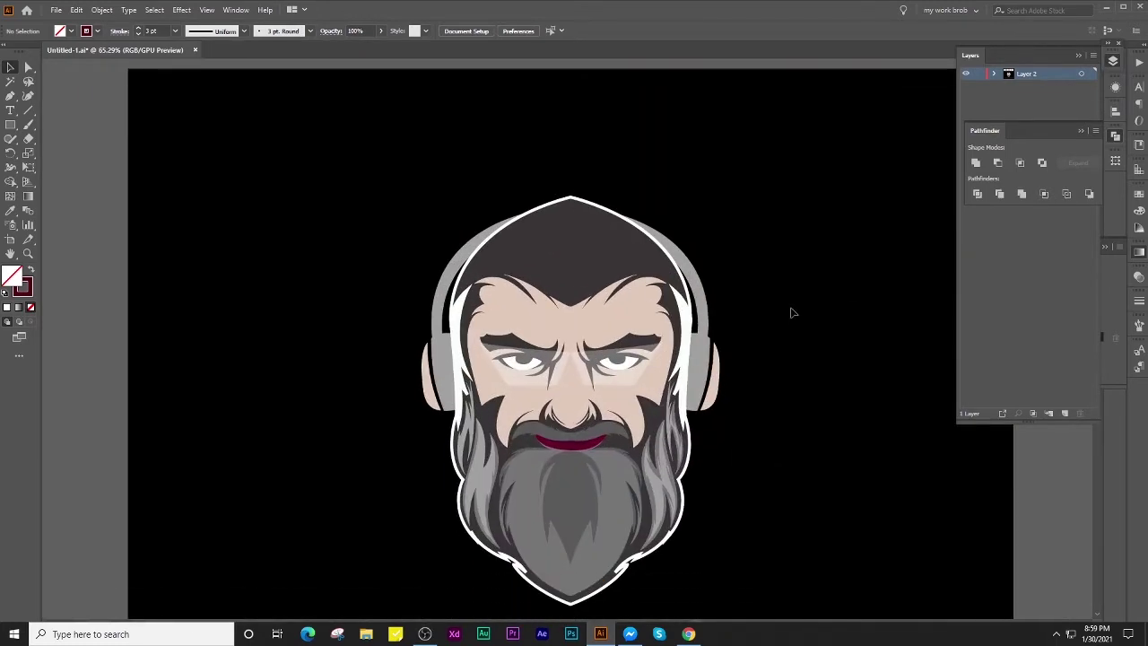
pyautogui.scroll(-3, 502, 448)
pyautogui.scroll(3, 448, 404)
pyautogui.scroll(1, 421, 377)
# Select both gray ear cups, then deselect and zoom in on the face.
pyautogui.click(235, 377)
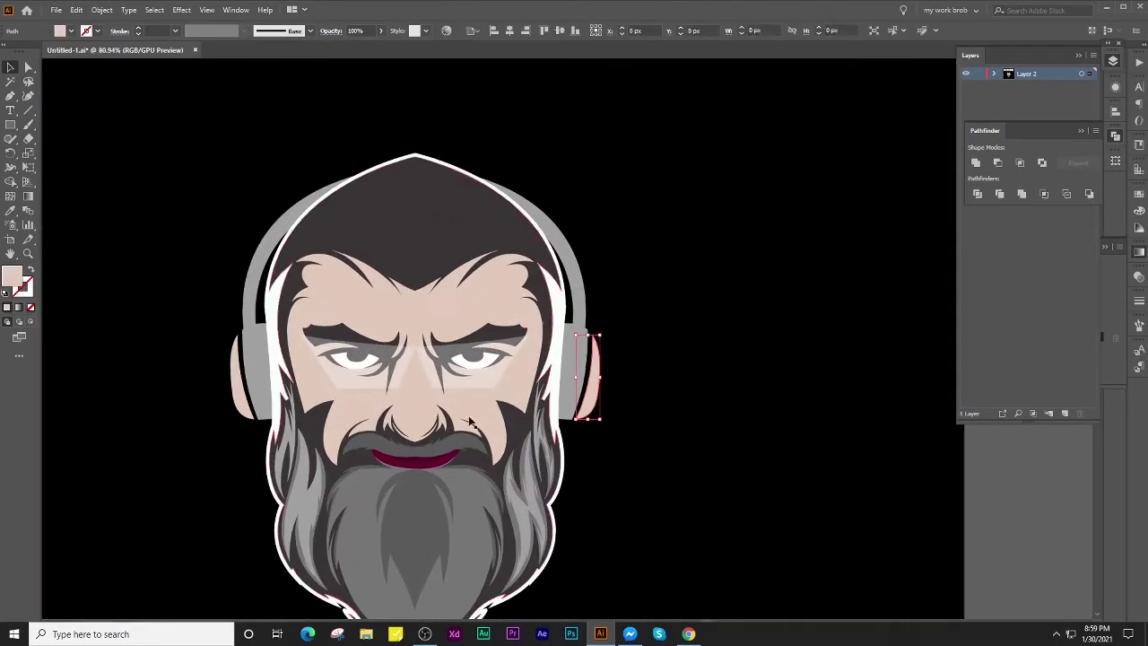
pyautogui.scroll(-6, 392, 439)
pyautogui.scroll(3, 347, 443)
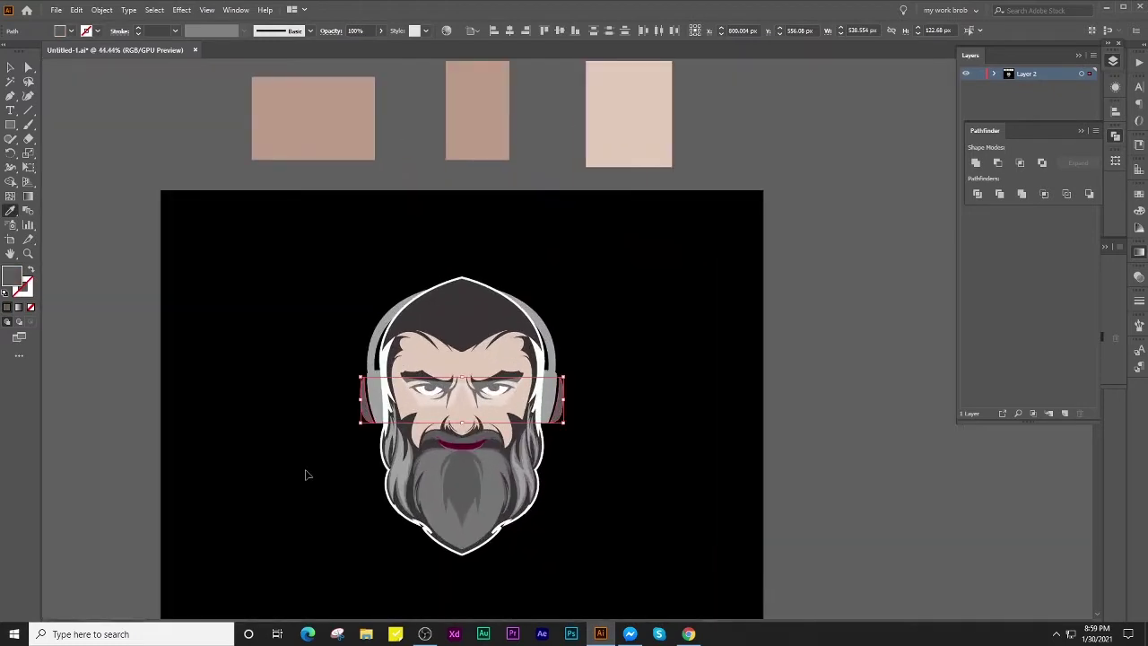
pyautogui.hotkey('ctrl', 'shift', 'a')
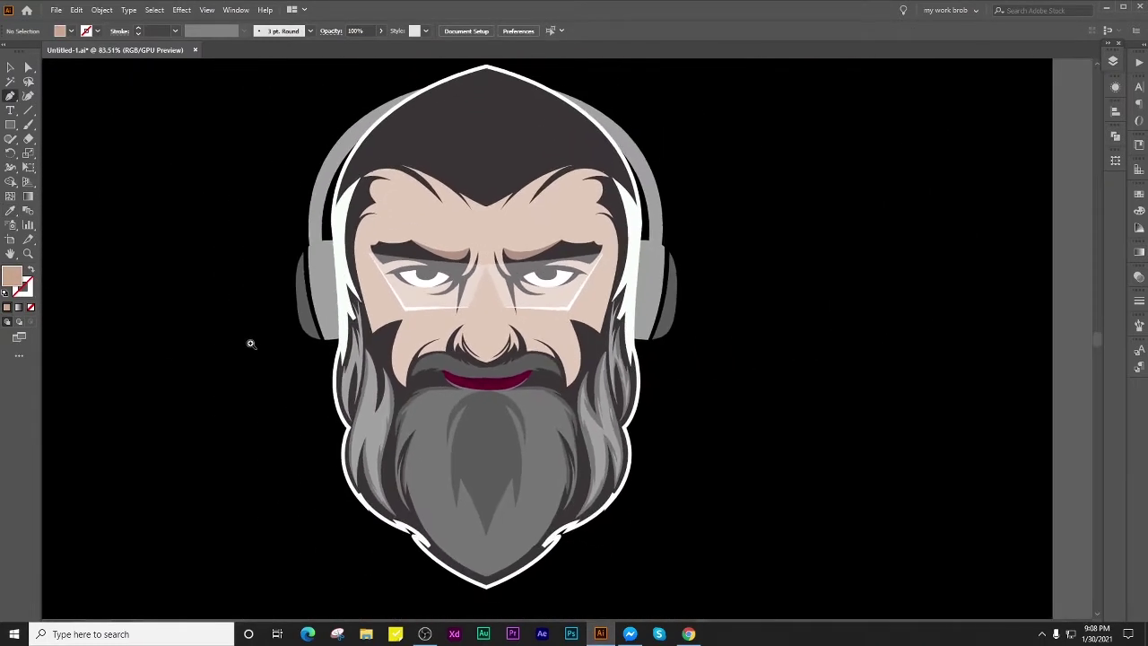
pyautogui.scroll(2, 250, 343)
pyautogui.scroll(-2, 236, 341)
pyautogui.scroll(2, 236, 341)
pyautogui.scroll(1, 344, 251)
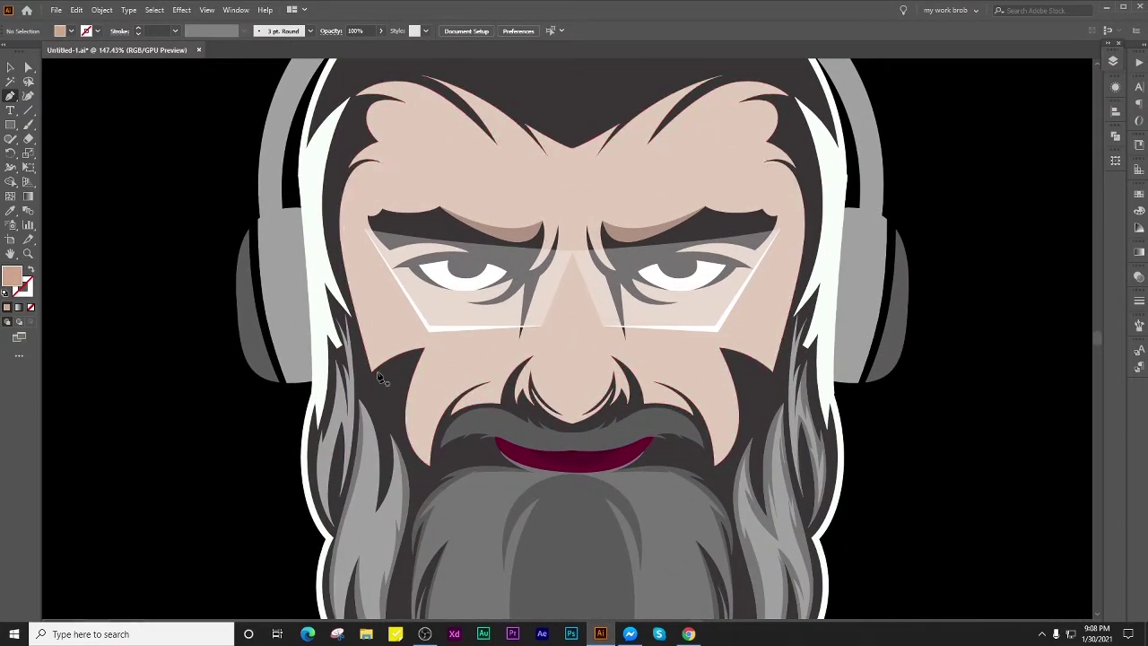
# Pen-draw a shading outline curving down the left cheek and along the moustache.
pyautogui.click(424, 348)
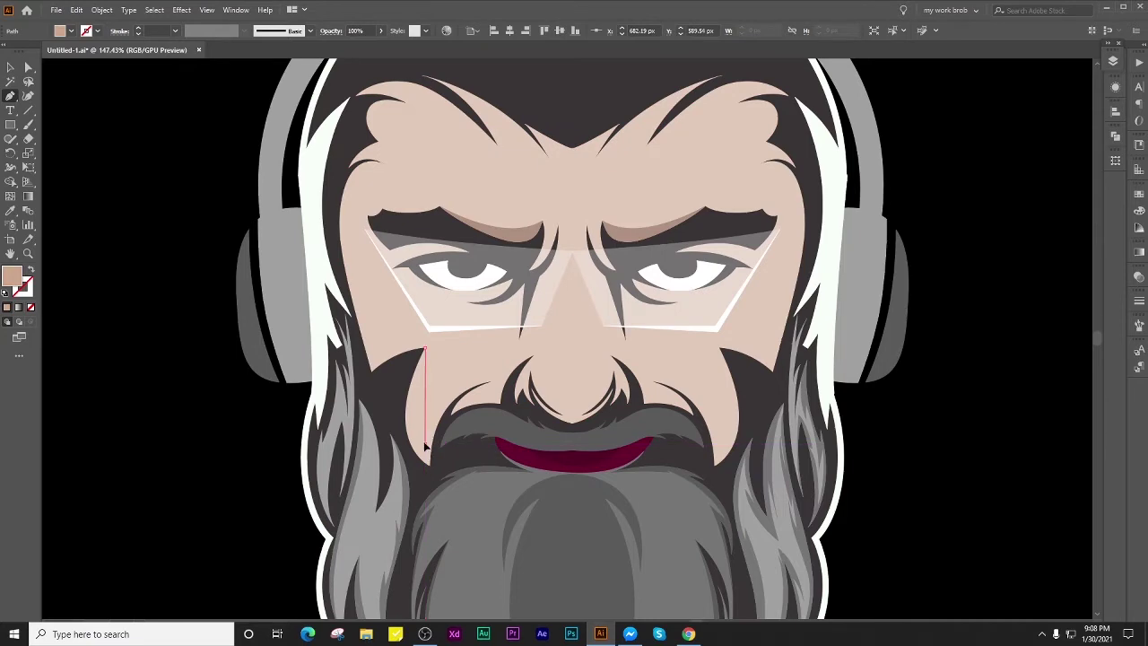
pyautogui.scroll(5, 556, 438)
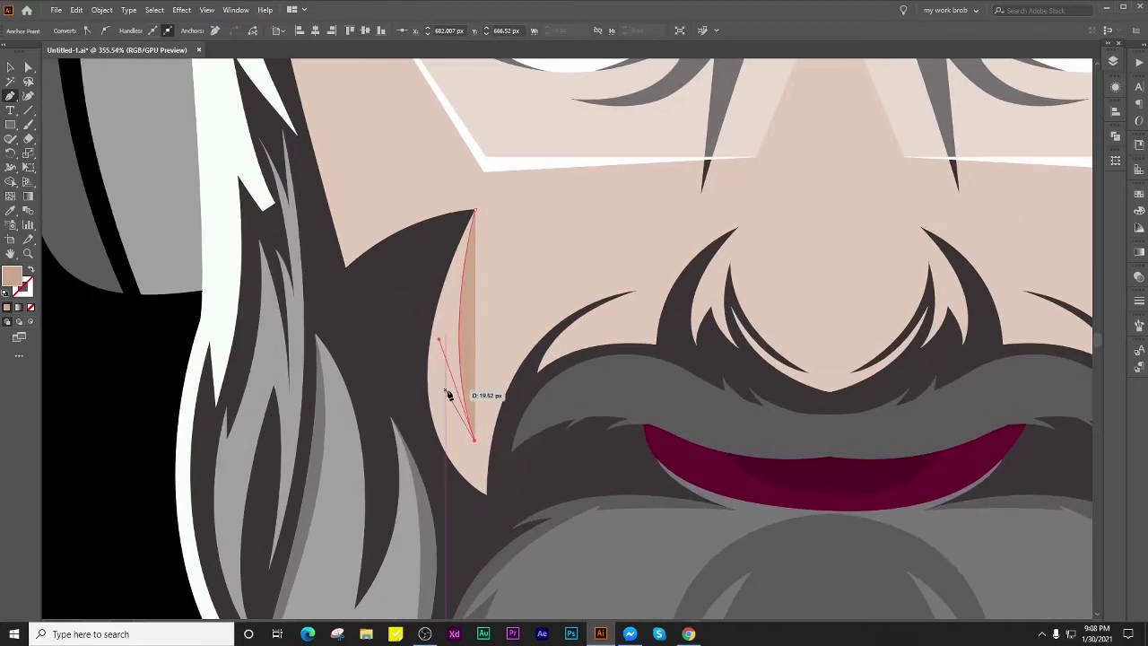
pyautogui.moveTo(451, 379); pyautogui.dragTo(481, 487)
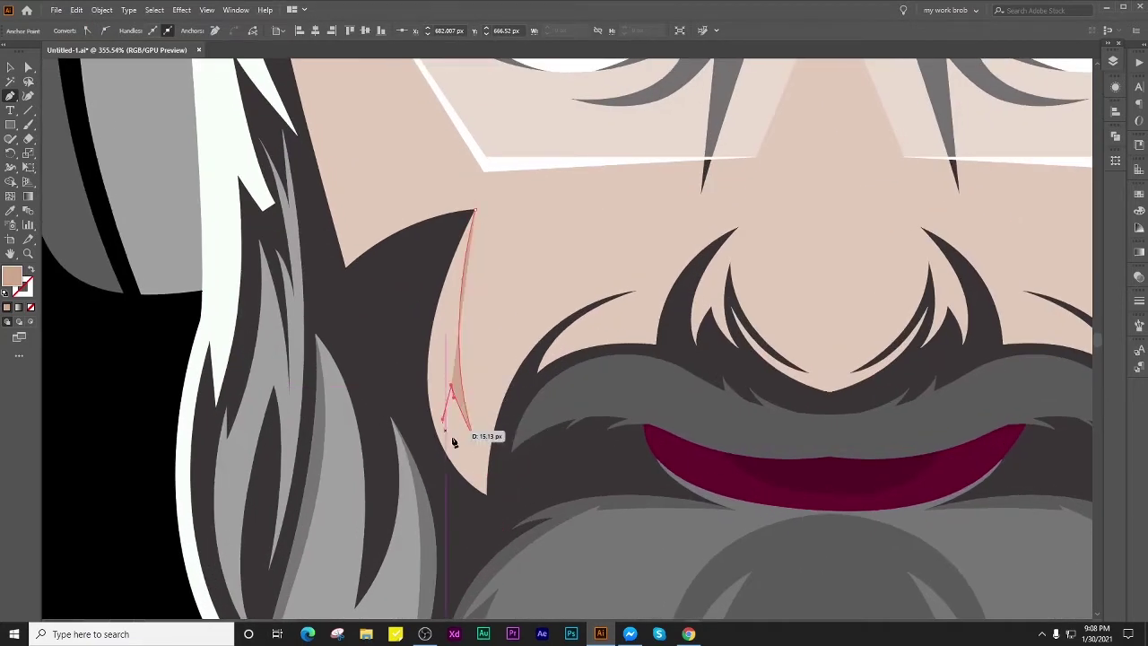
pyautogui.click(481, 487)
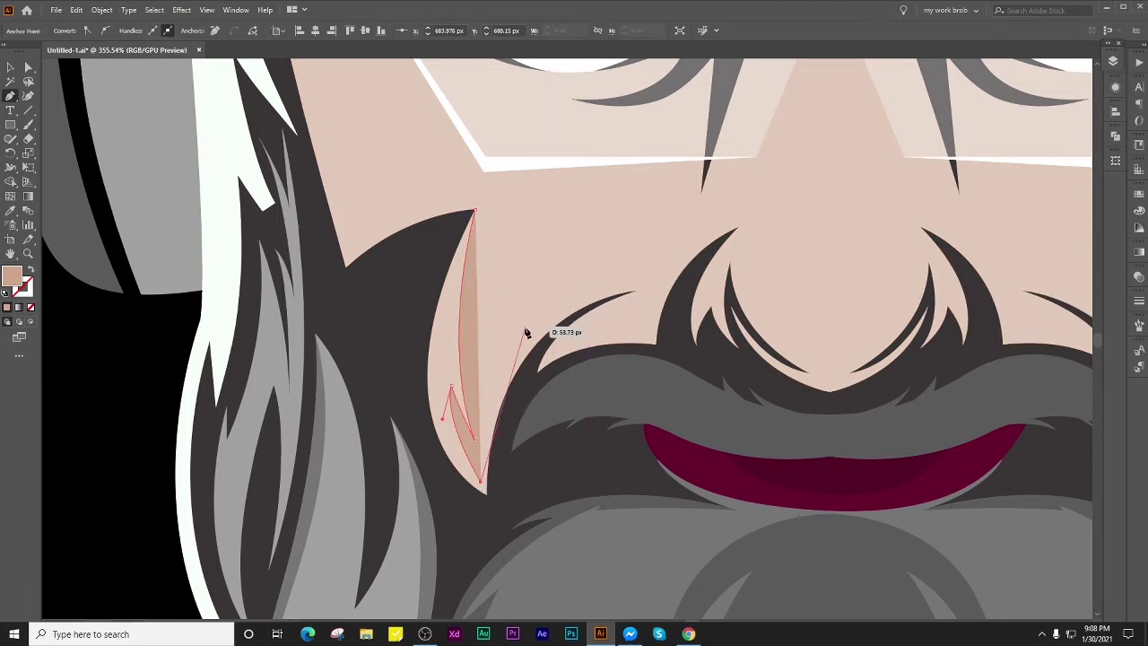
pyautogui.moveTo(558, 302); pyautogui.dragTo(565, 286)
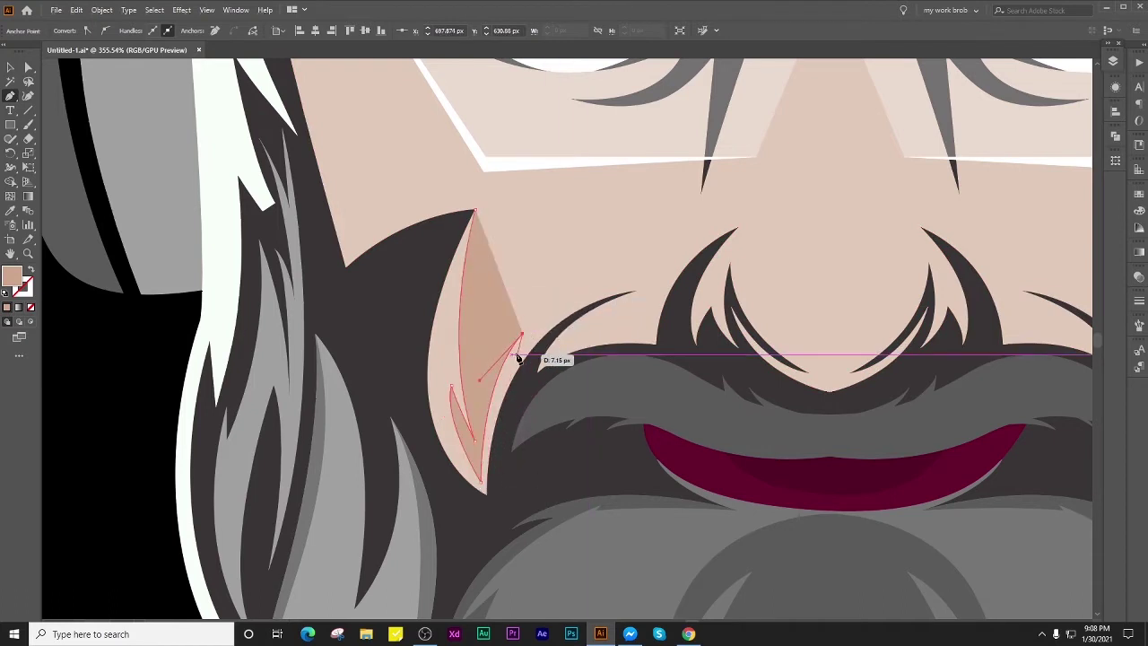
pyautogui.moveTo(637, 289); pyautogui.dragTo(702, 293)
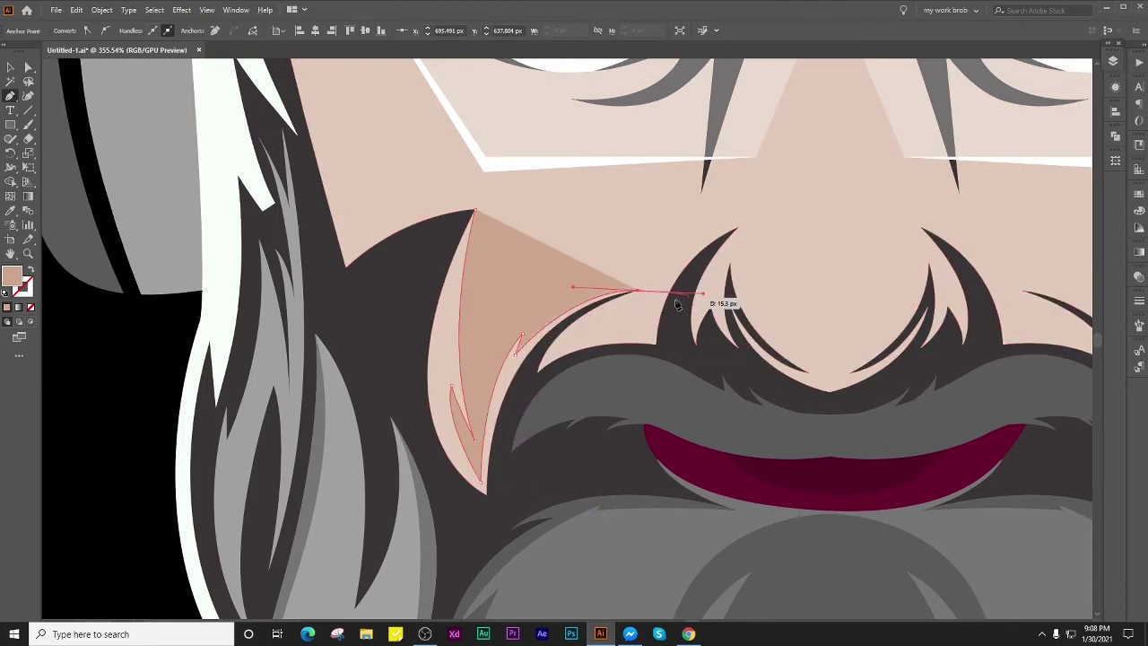
pyautogui.scroll(4, 572, 303)
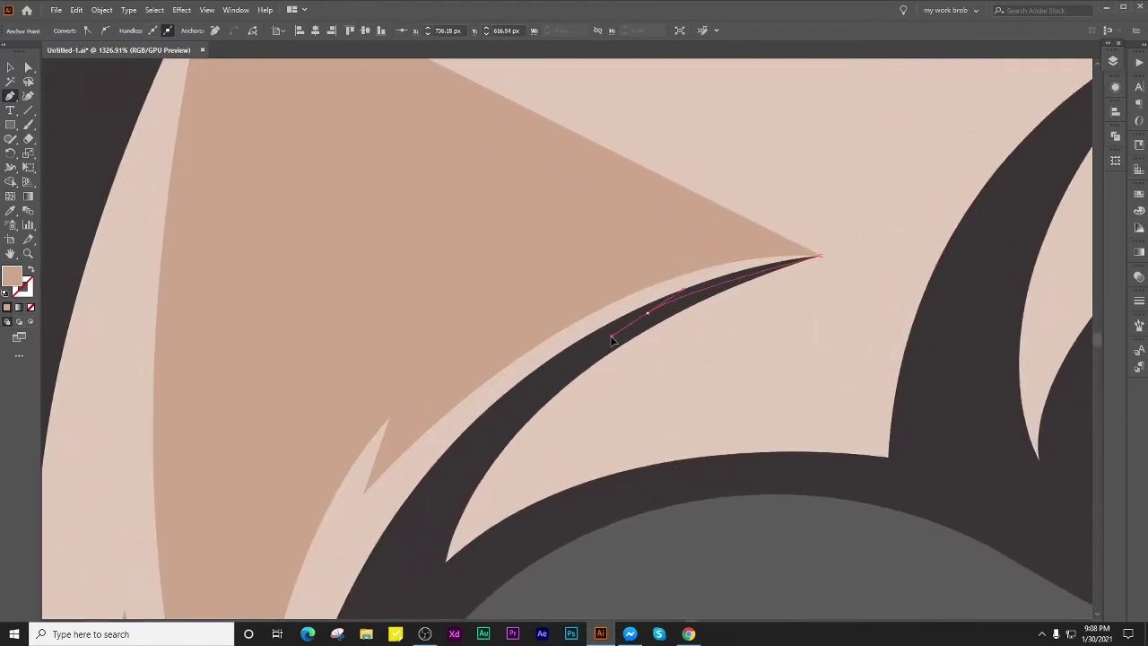
pyautogui.scroll(-1, 520, 403)
pyautogui.scroll(-1, 522, 395)
# Add jagged lower-edge points and close the left cheek shading shape.
pyautogui.click(523, 396)
pyautogui.scroll(-3, 511, 403)
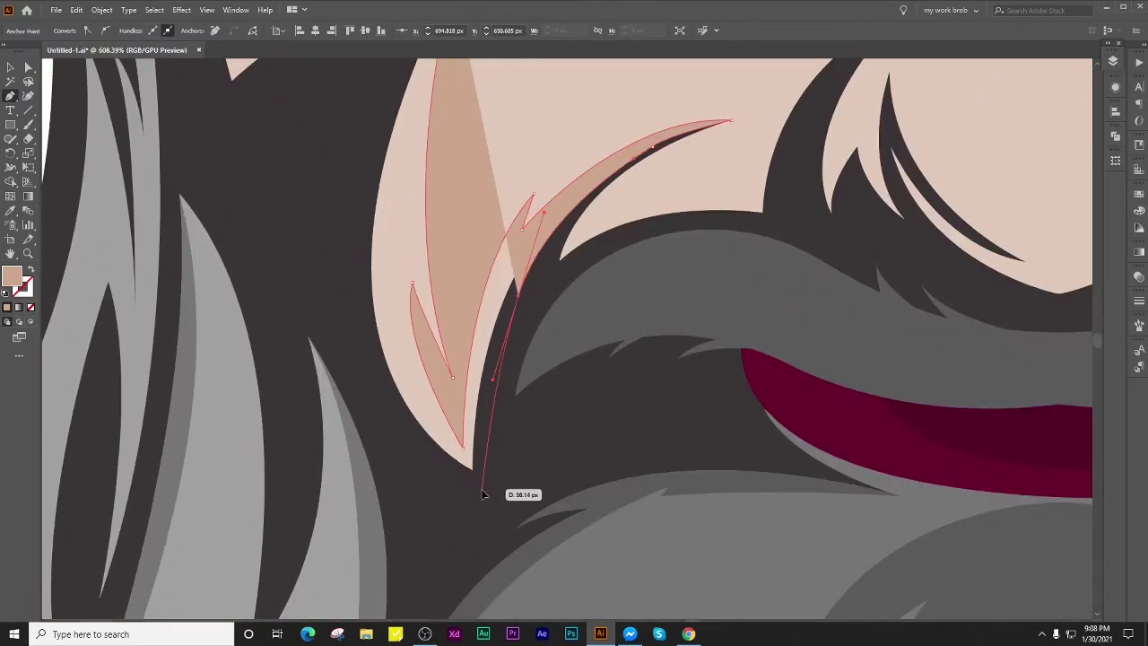
pyautogui.click(483, 488)
pyautogui.click(381, 481)
pyautogui.click(333, 235)
pyautogui.scroll(6, 334, 173)
pyautogui.click(350, 285)
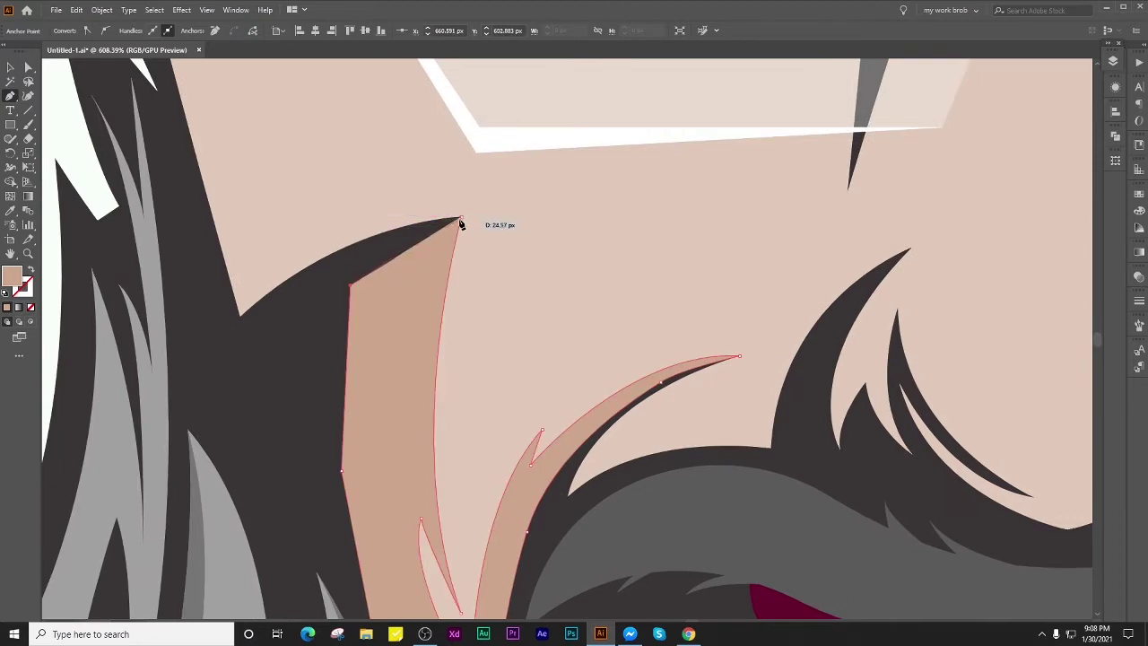
# Select all and trim the cheek shading to the face with Shape Builder.
pyautogui.press('v')
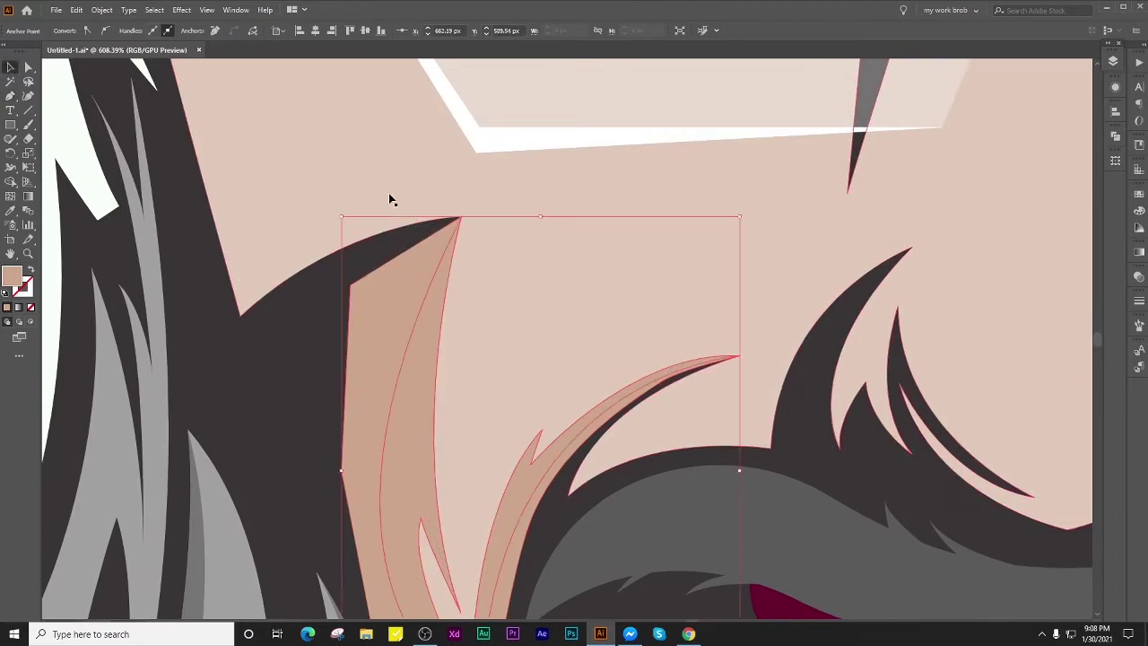
pyautogui.hotkey('shift', 'm')
pyautogui.hotkey('ctrl', 'a')
pyautogui.scroll(-5, 527, 259)
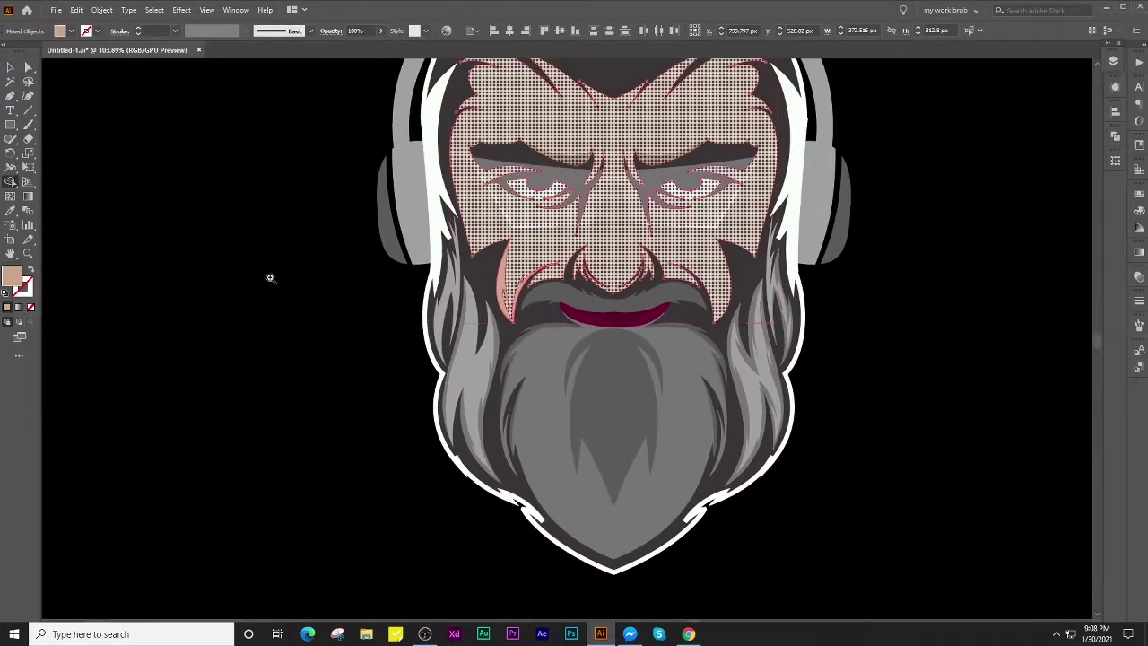
pyautogui.hotkey('ctrl', 'shift', 'a')
pyautogui.hotkey('ctrl', '0')
pyautogui.scroll(3, 726, 256)
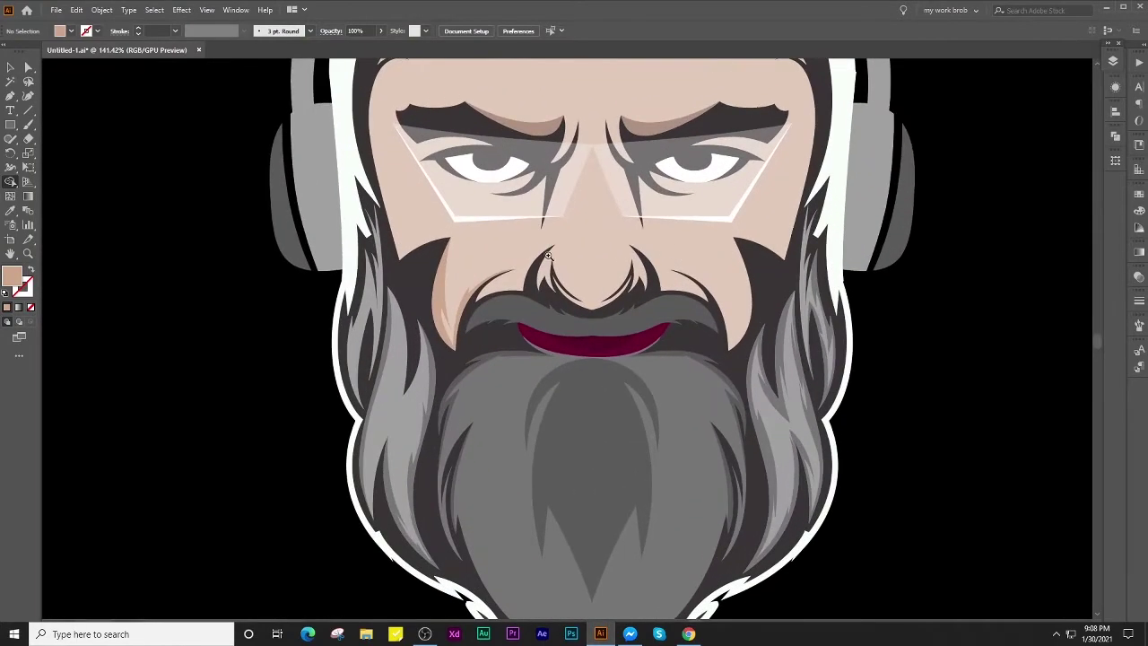
pyautogui.moveTo(451, 267); pyautogui.dragTo(497, 264)
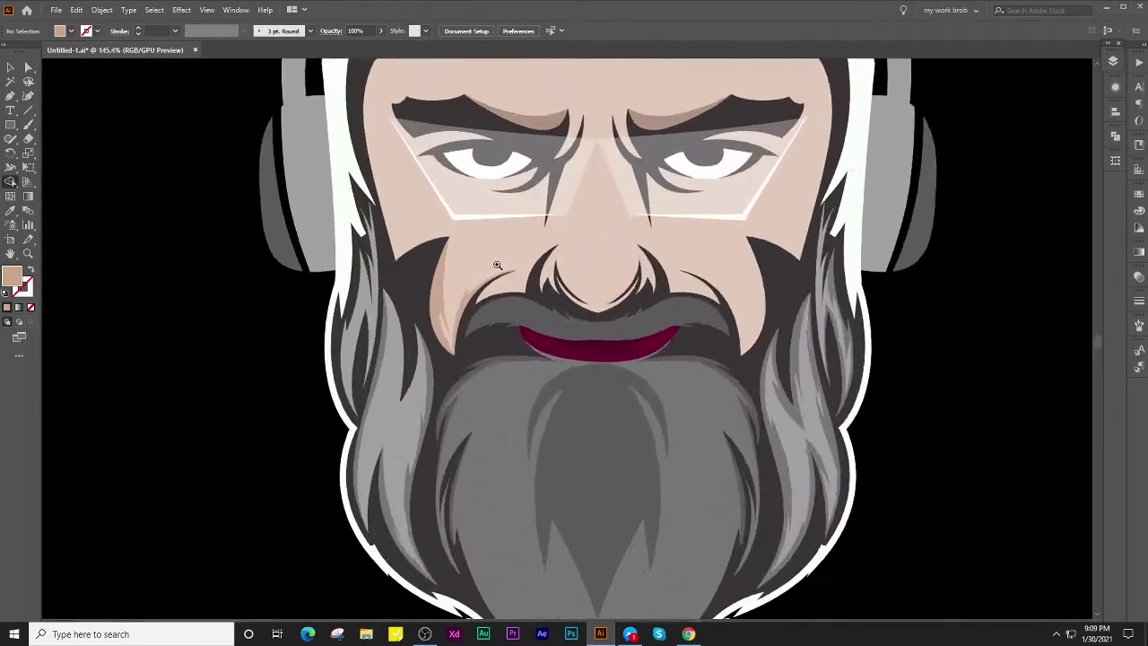
# Make a vertically reflected copy of the left cheek shading.
pyautogui.scroll(2, 496, 265)
pyautogui.click(9, 69)
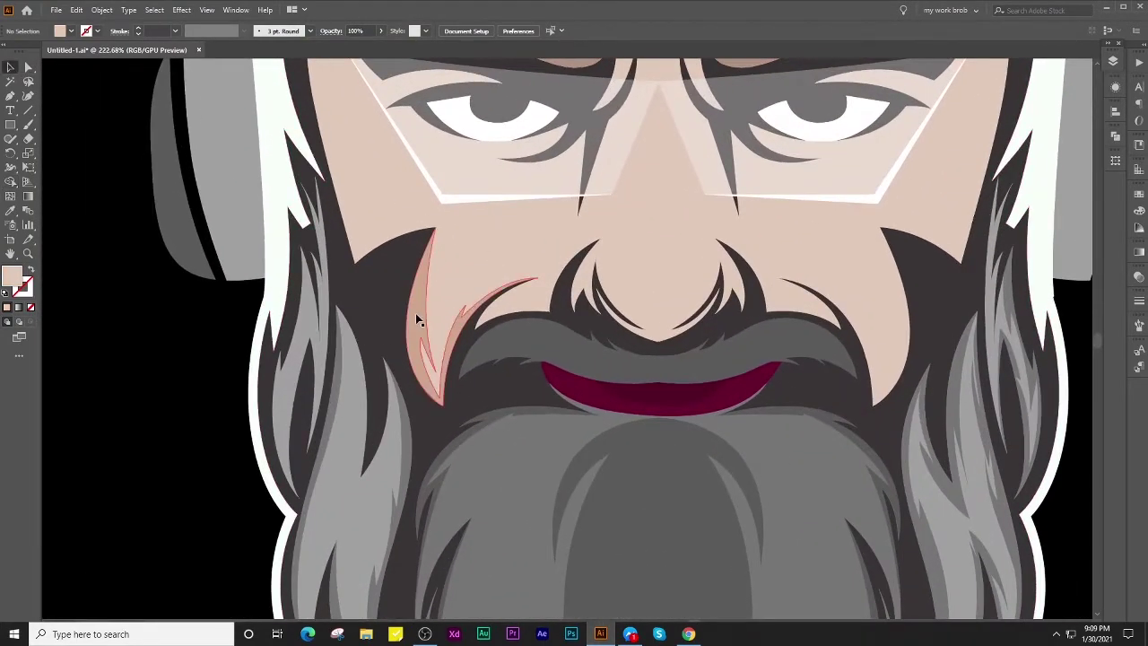
pyautogui.rightClick(415, 313)
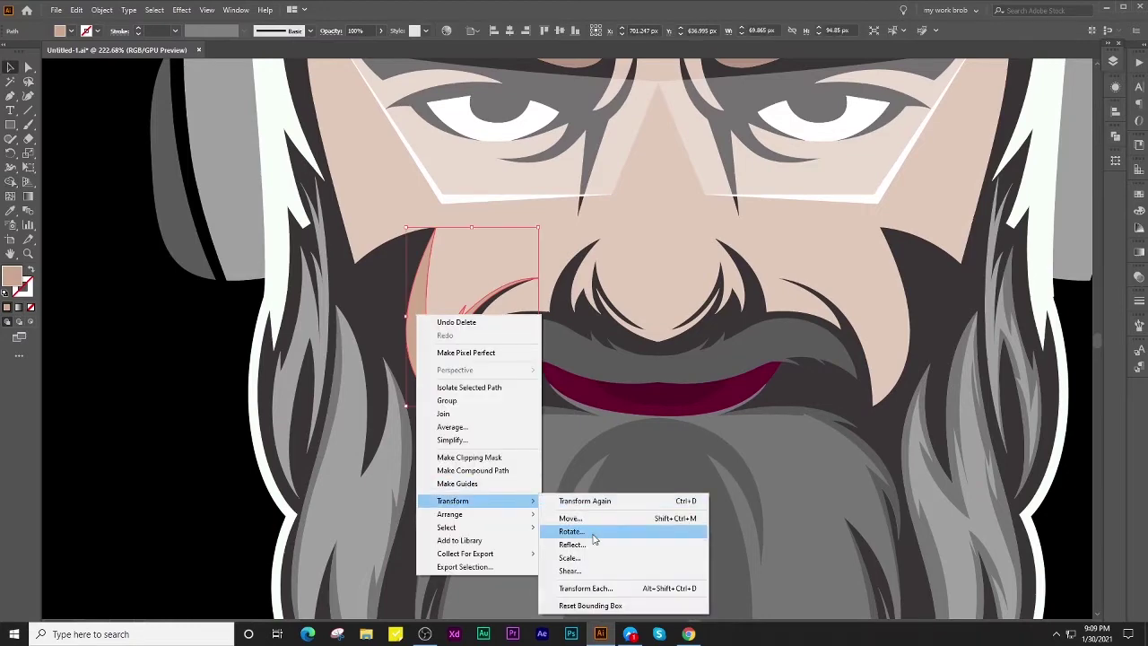
pyautogui.click(595, 544)
pyautogui.click(513, 392)
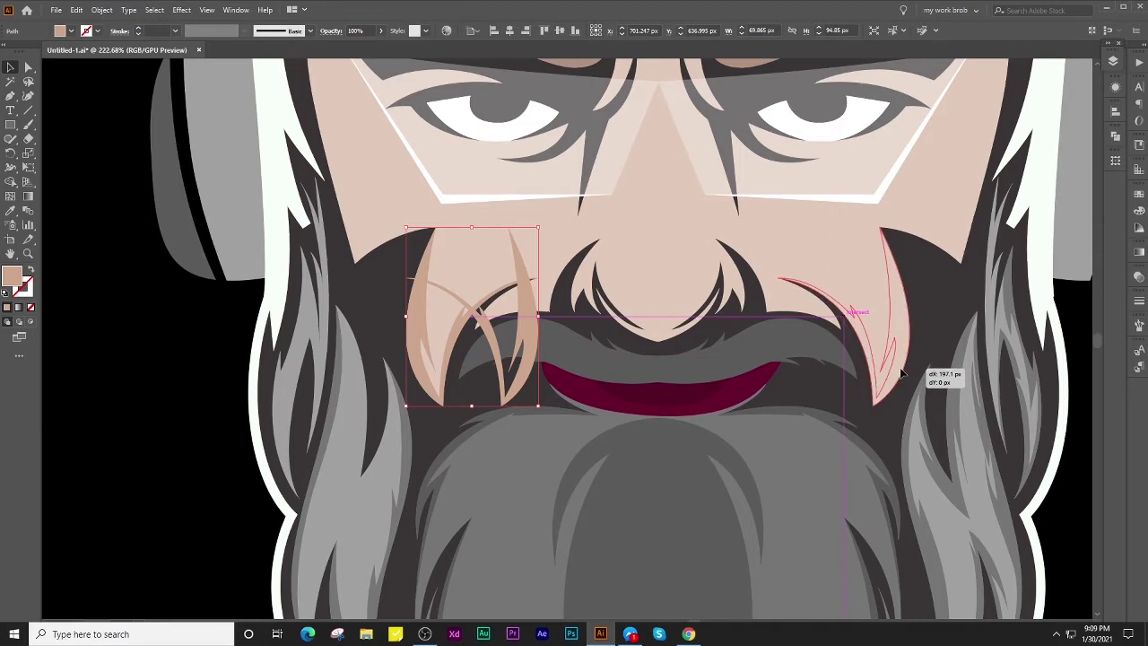
# Move the mirrored shading onto the right cheek and deselect it.
pyautogui.moveTo(647, 354); pyautogui.dragTo(906, 369)
pyautogui.scroll(-8, 906, 369)
pyautogui.scroll(5, 825, 358)
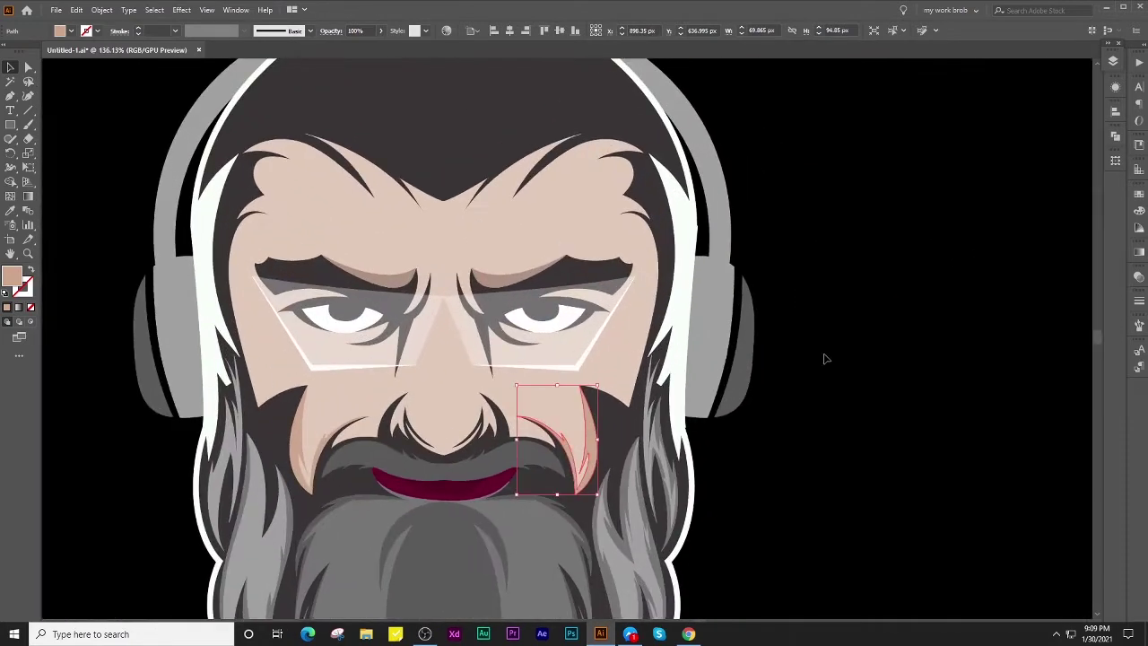
pyautogui.click(821, 356)
pyautogui.scroll(-3, 816, 353)
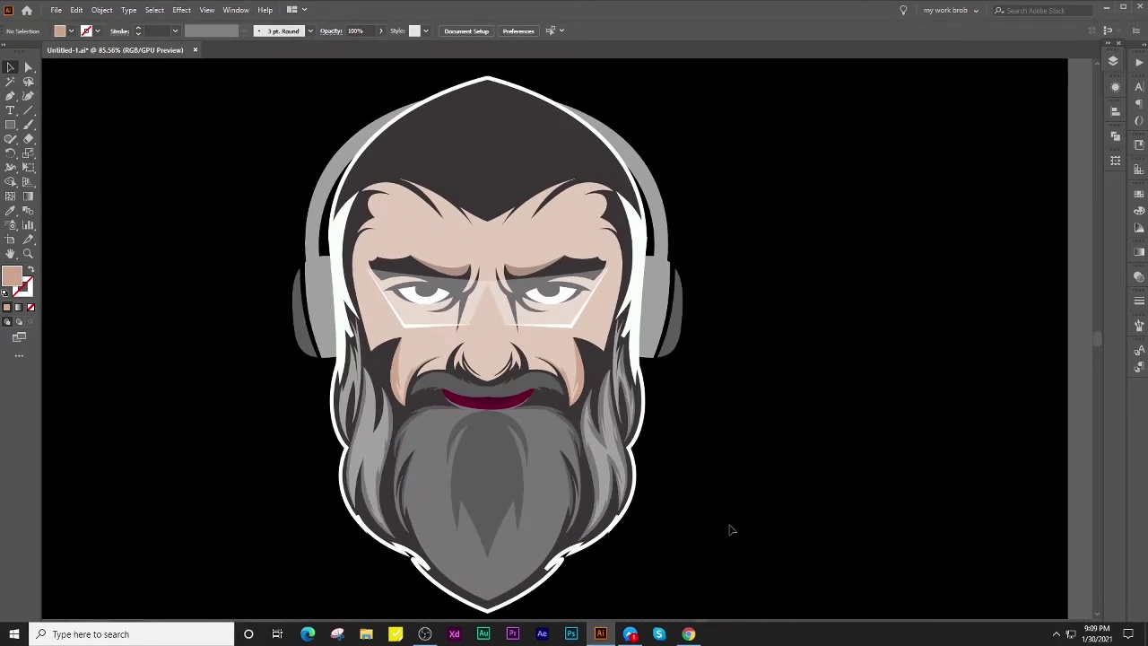
pyautogui.scroll(2, 472, 361)
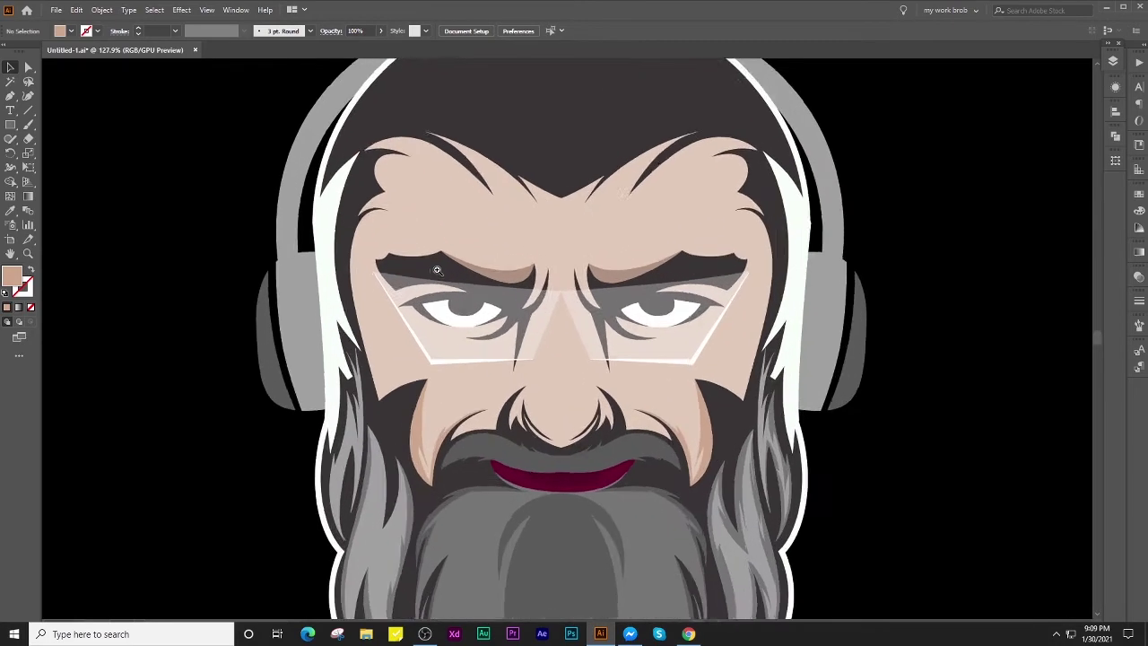
pyautogui.scroll(1, 466, 268)
pyautogui.scroll(-3, 466, 268)
pyautogui.scroll(-2, 364, 376)
pyautogui.scroll(2, 364, 377)
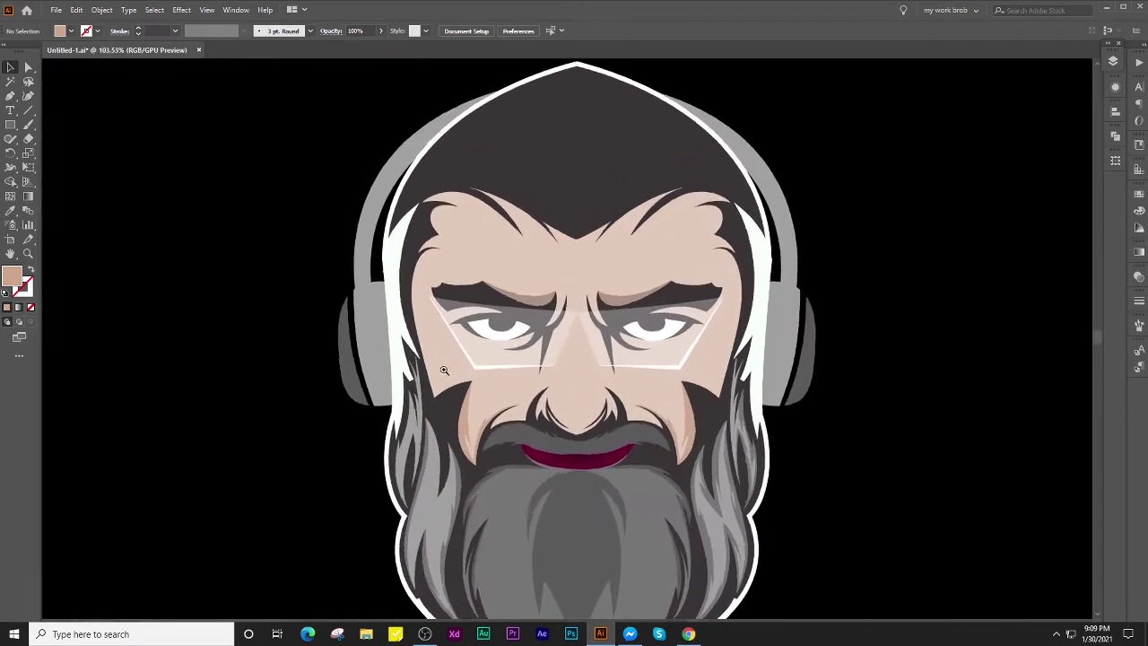
pyautogui.scroll(-3, 335, 372)
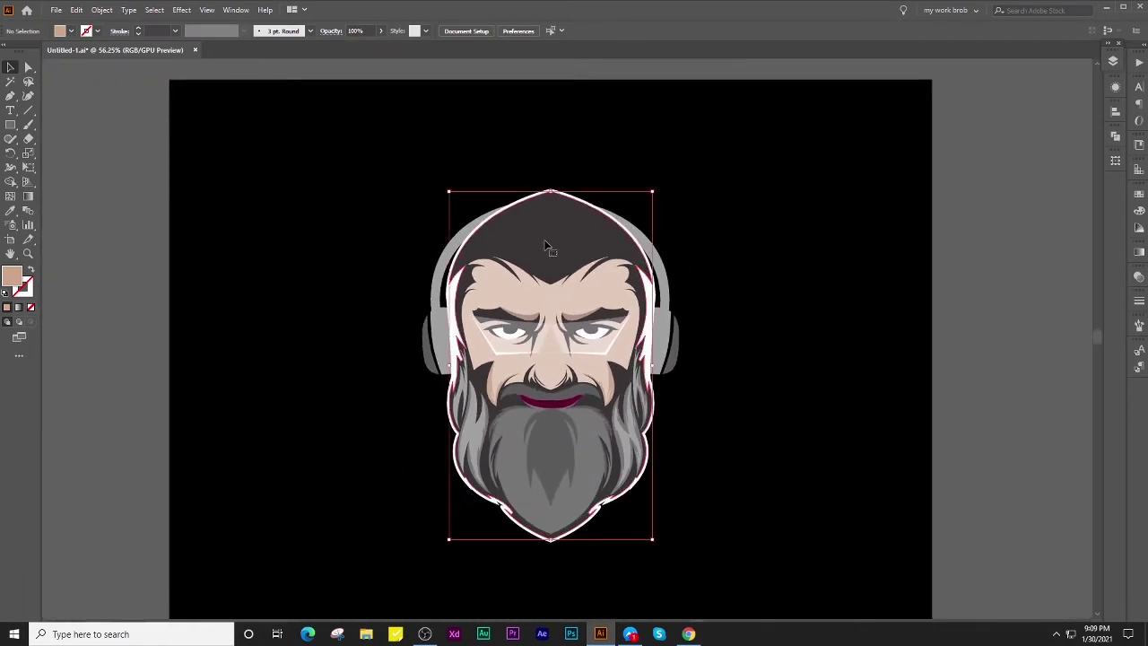
pyautogui.click(833, 302)
pyautogui.scroll(2, 725, 293)
pyautogui.scroll(2, 820, 302)
pyautogui.scroll(-3, 697, 319)
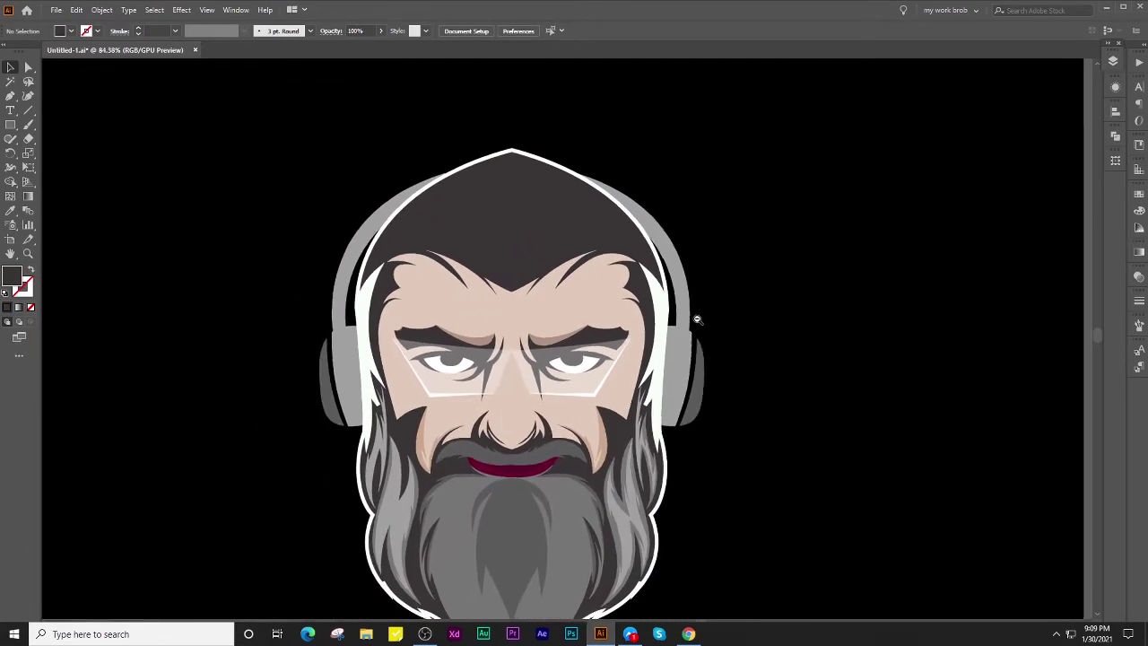
pyautogui.scroll(2, 696, 320)
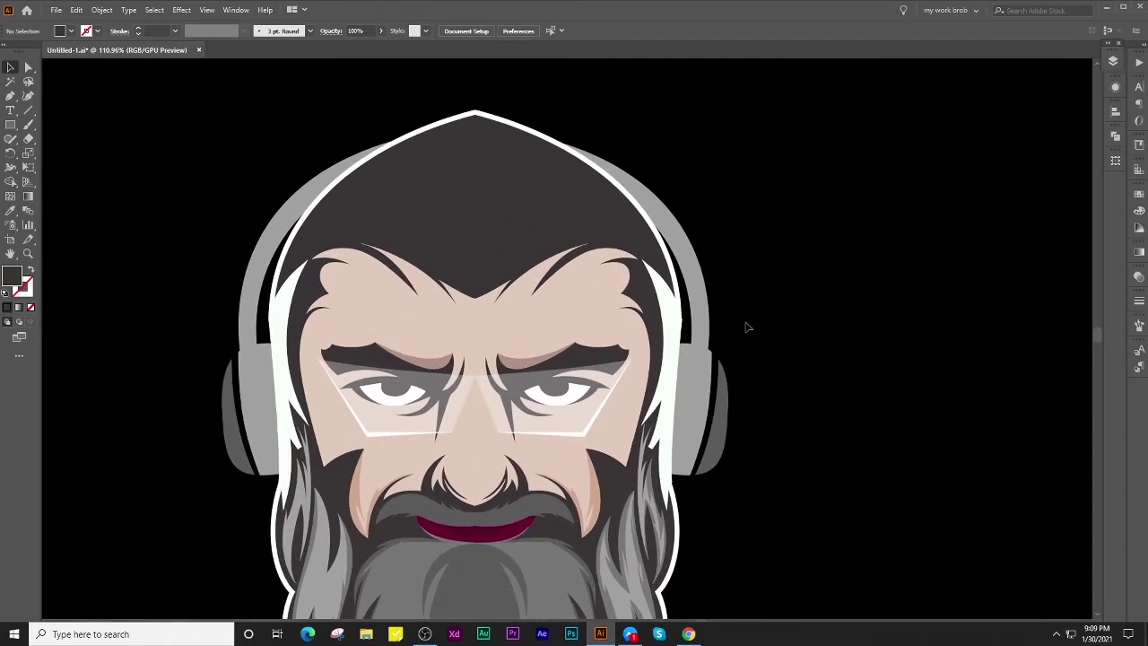
pyautogui.scroll(1, 116, 243)
pyautogui.scroll(-3, 200, 261)
pyautogui.scroll(2, 593, 298)
pyautogui.scroll(2, 594, 298)
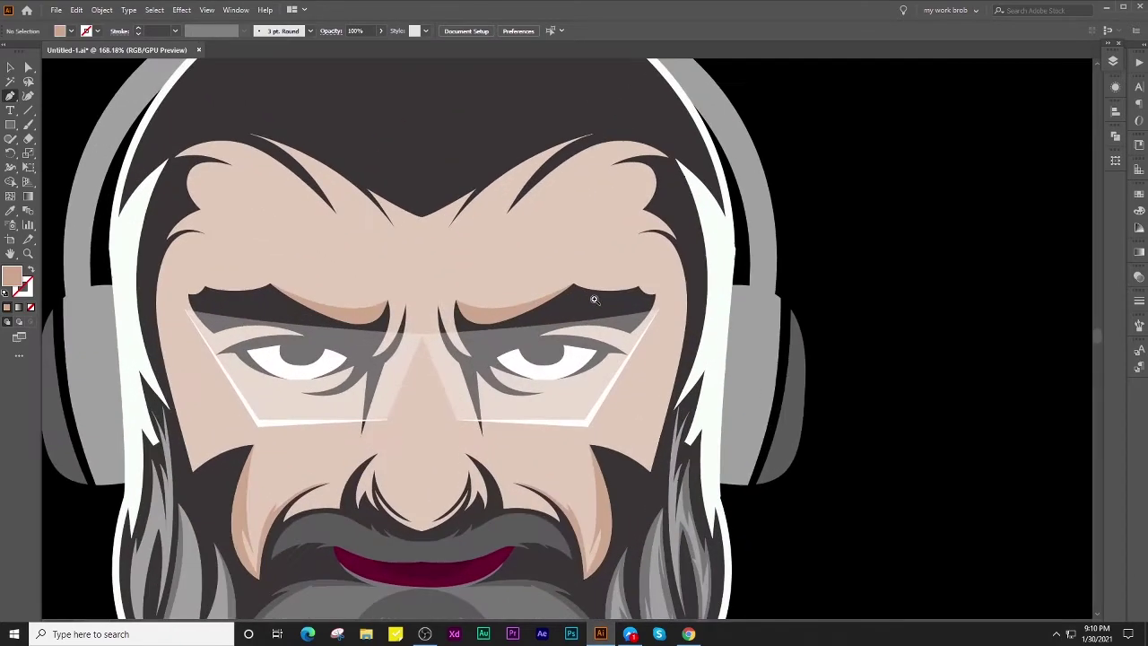
pyautogui.scroll(-1, 593, 298)
pyautogui.scroll(1, 505, 297)
pyautogui.scroll(-1, 538, 359)
pyautogui.scroll(-2, 502, 395)
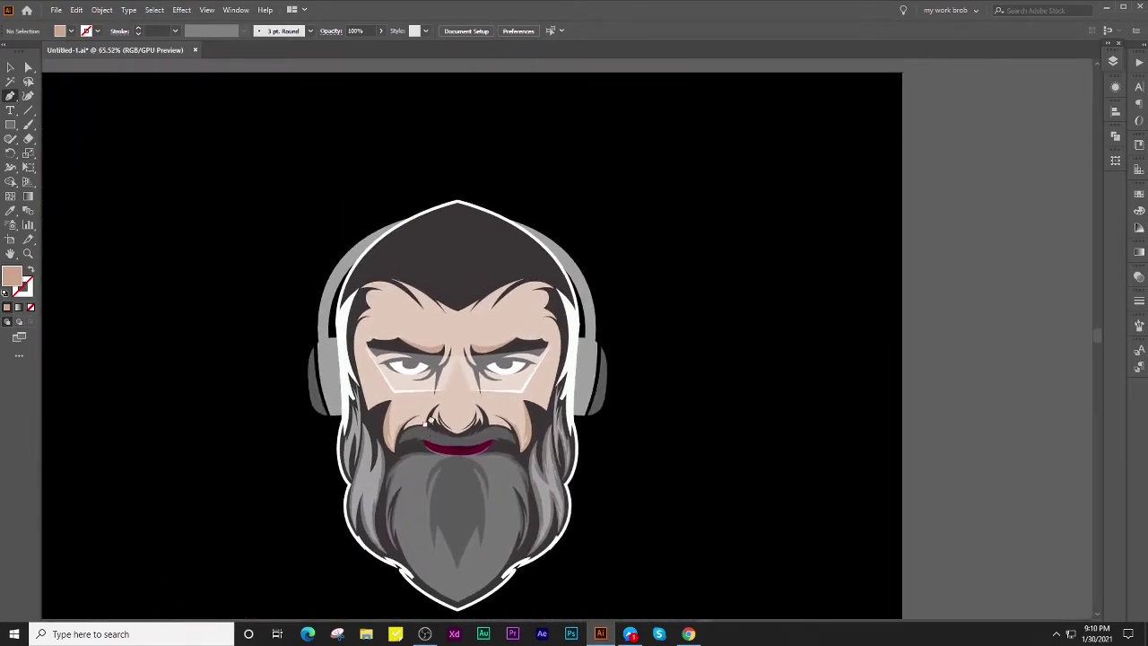
pyautogui.scroll(2, 502, 412)
pyautogui.scroll(-2, 591, 408)
pyautogui.scroll(2, 636, 402)
pyautogui.scroll(-1, 545, 334)
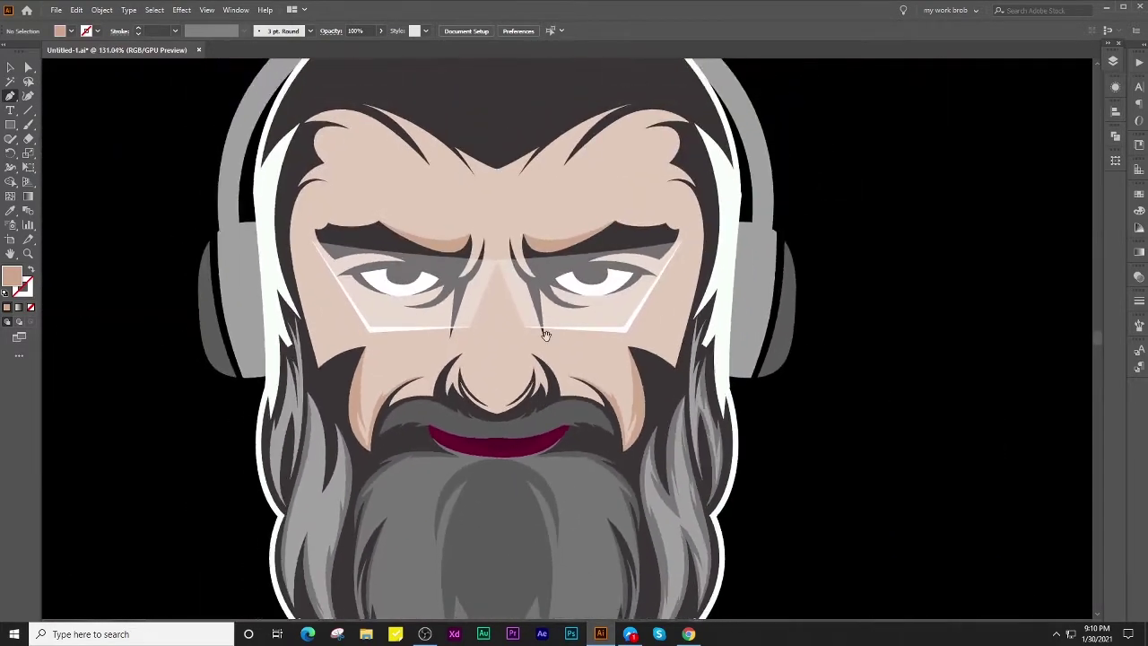
pyautogui.scroll(1, 545, 334)
pyautogui.scroll(1, 466, 287)
pyautogui.scroll(1, 376, 242)
# Pen-draw darker shading along the left forehead hair strands and trim it to the skin.
pyautogui.scroll(1, 269, 233)
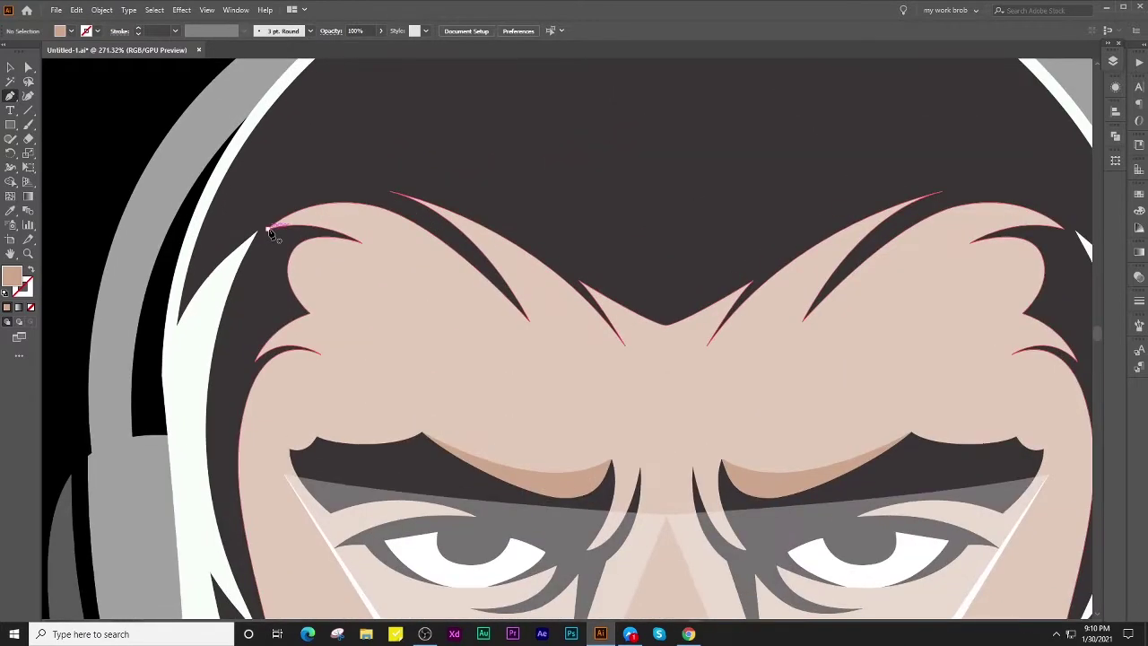
pyautogui.click(269, 231)
pyautogui.click(400, 231)
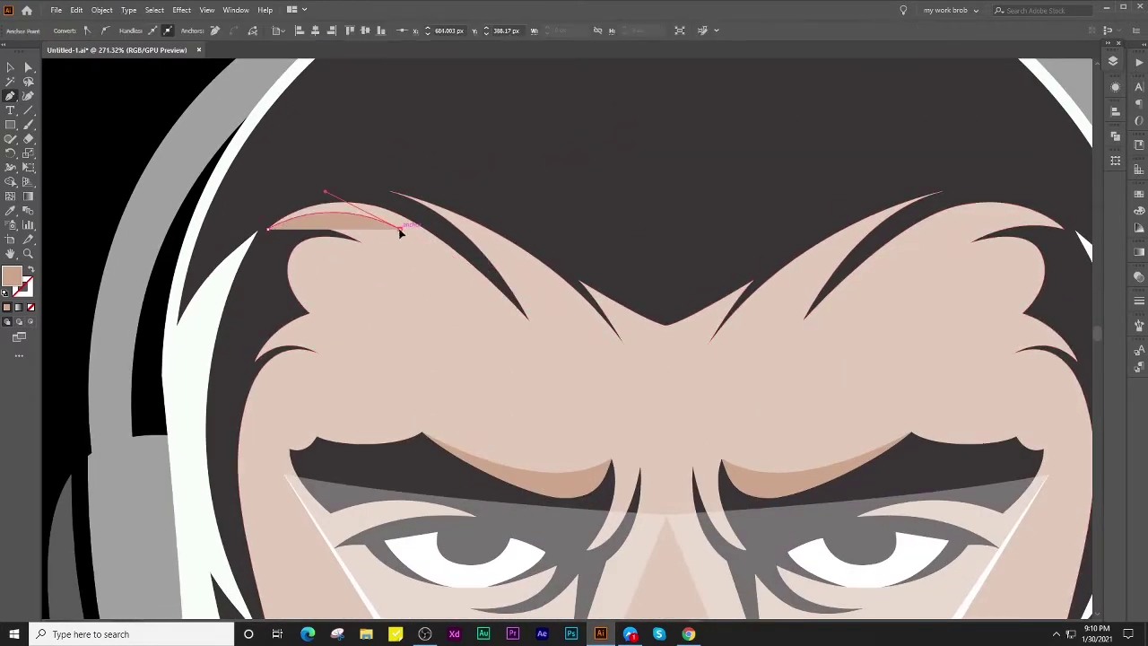
pyautogui.click(543, 346)
pyautogui.click(456, 220)
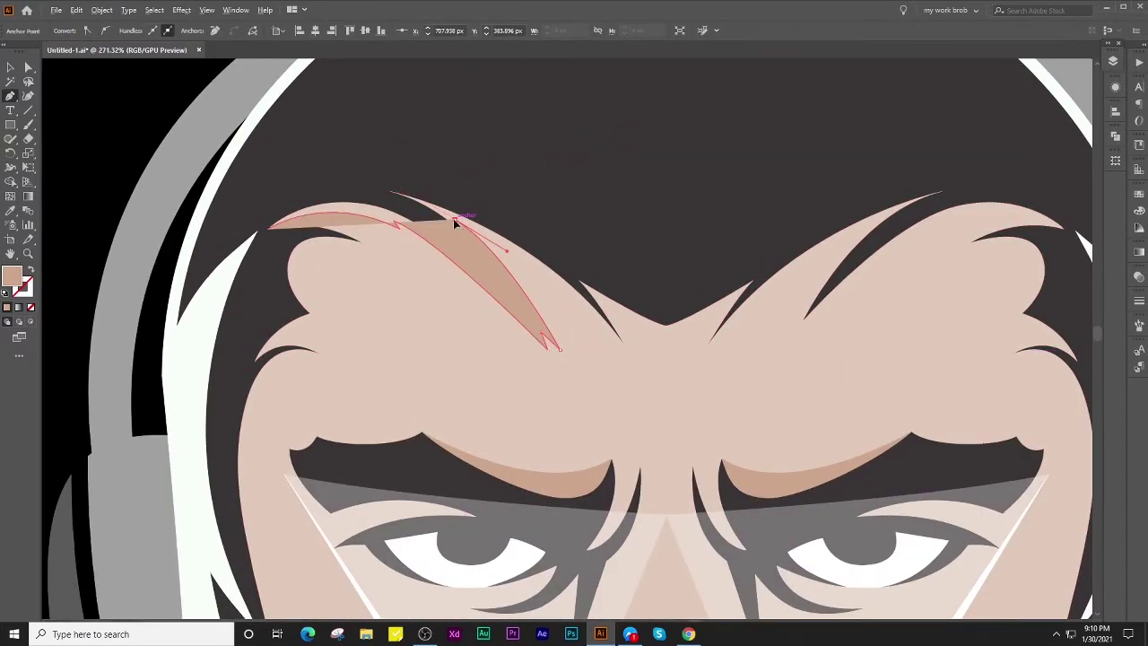
pyautogui.moveTo(677, 422); pyautogui.dragTo(634, 367)
pyautogui.click(653, 378)
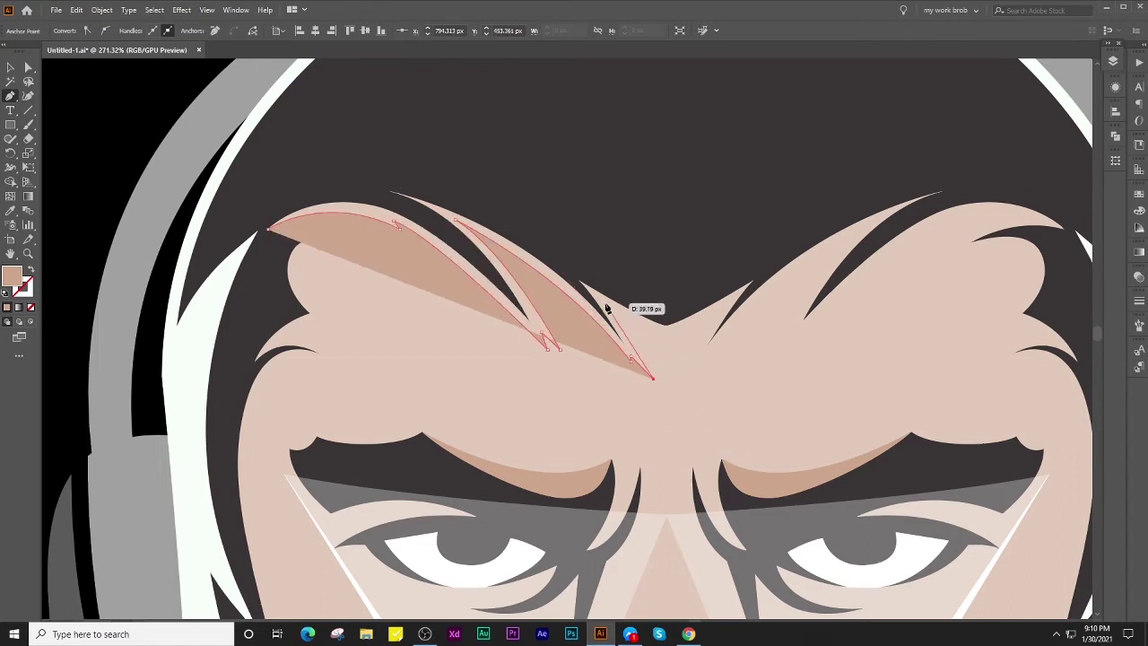
pyautogui.click(667, 337)
pyautogui.click(666, 241)
pyautogui.click(338, 105)
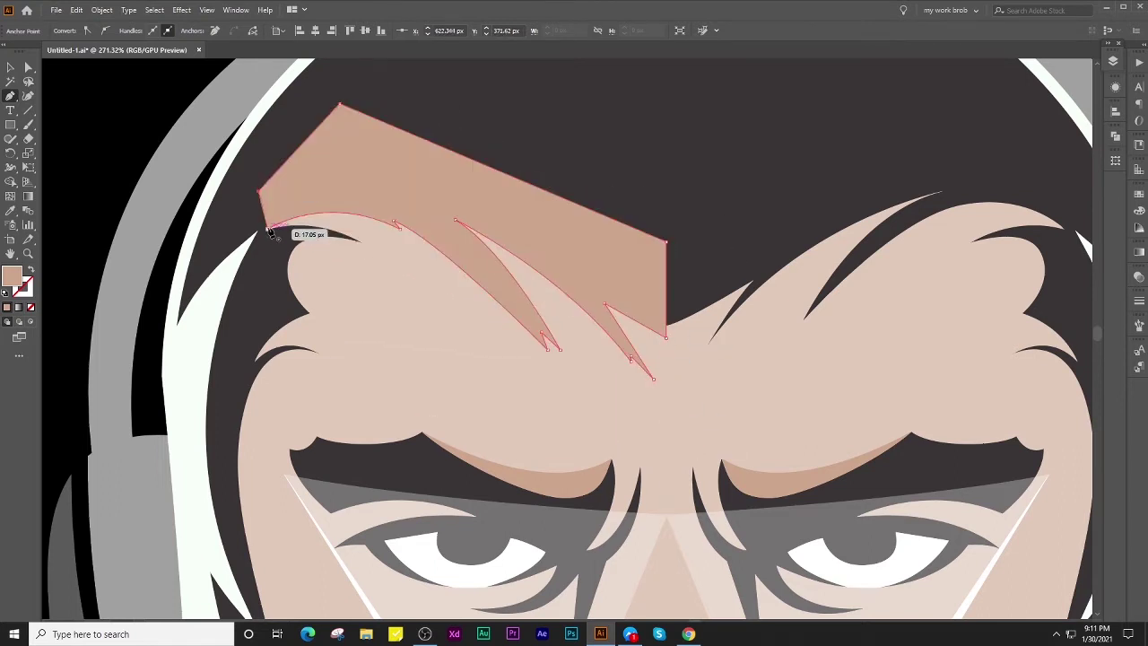
pyautogui.hotkey('ctrl', '0')
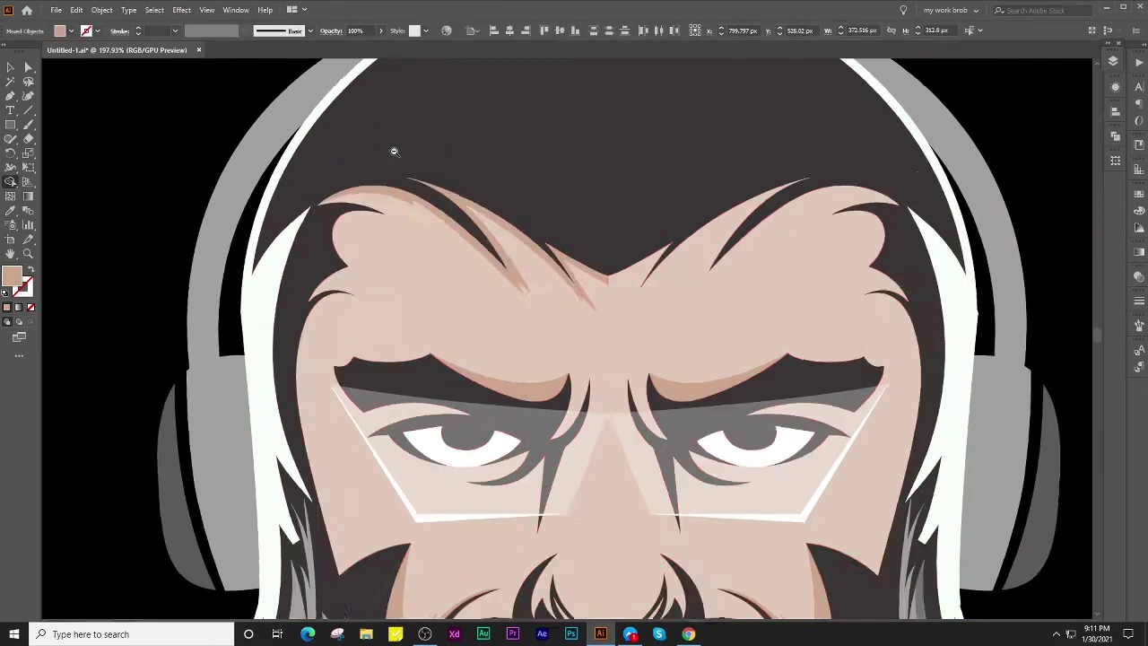
pyautogui.click(9, 69)
# Reflect a copy of the forehead hairline shading onto the right brow, align it at the centre, and deselect.
pyautogui.rightClick(513, 269)
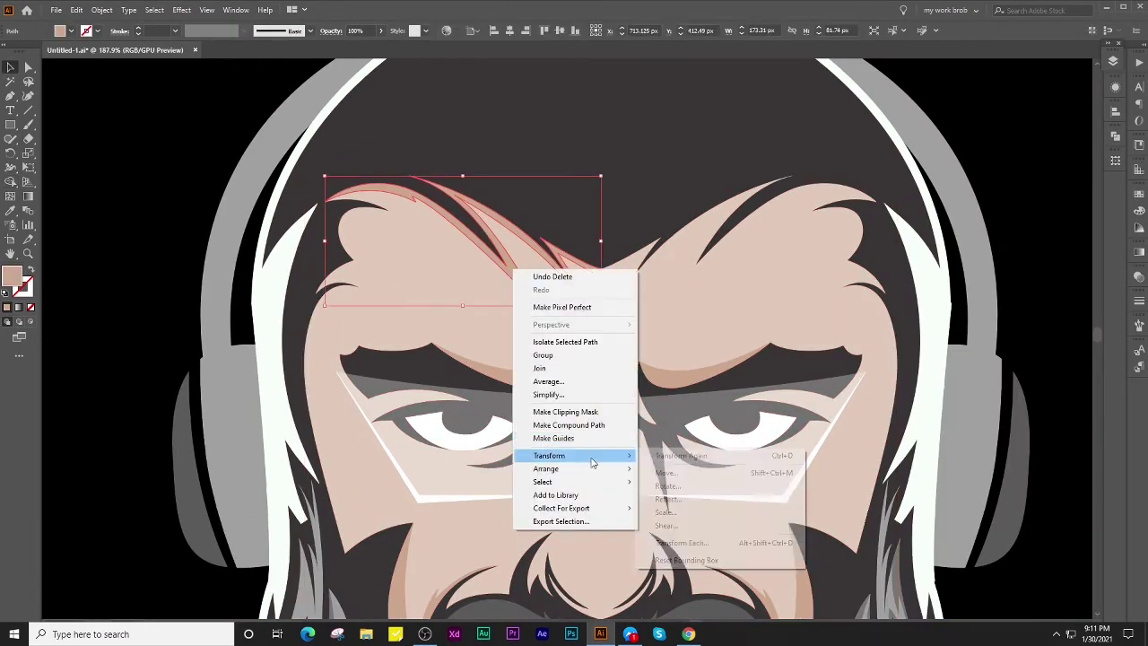
pyautogui.click(672, 495)
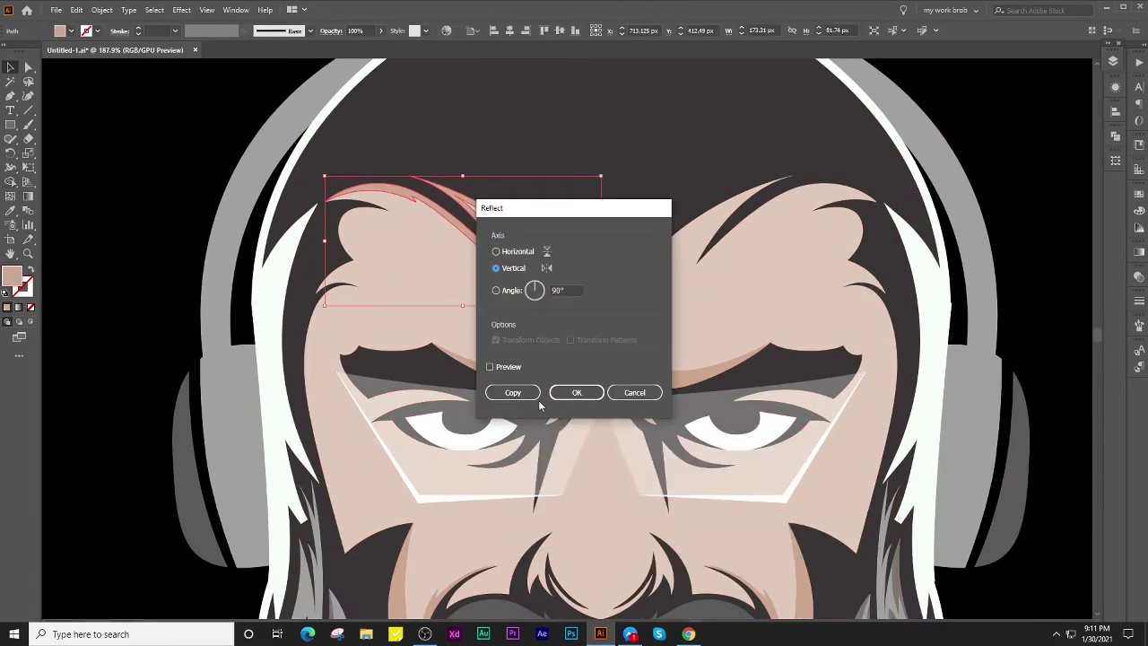
pyautogui.click(565, 389)
pyautogui.moveTo(429, 260); pyautogui.dragTo(684, 275)
pyautogui.scroll(5, 684, 274)
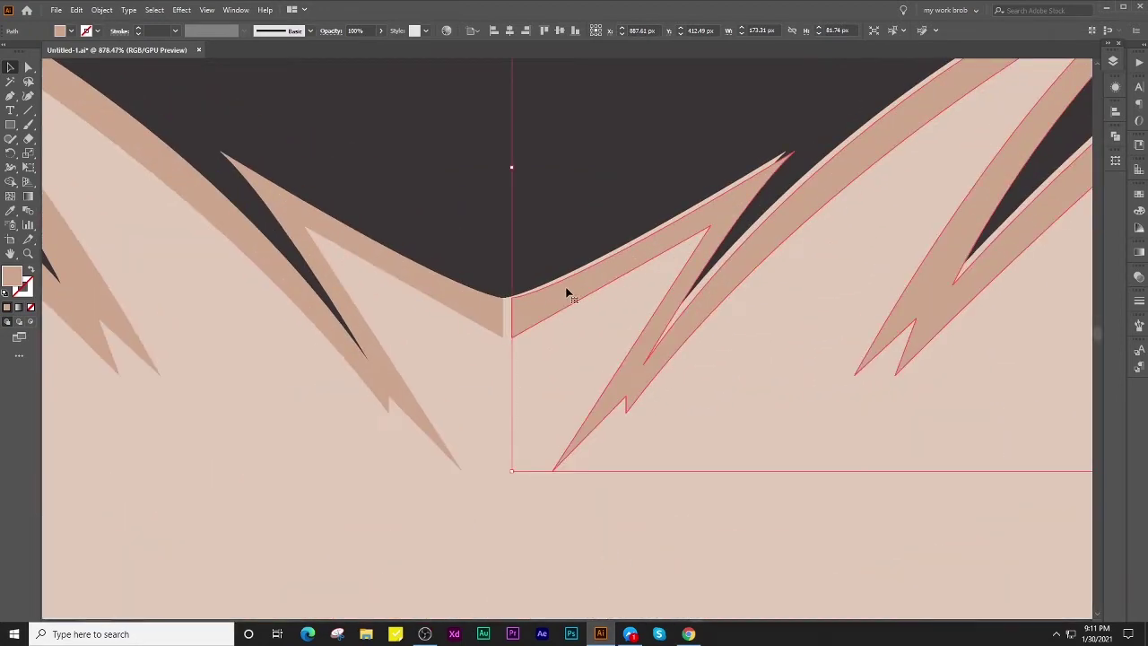
pyautogui.moveTo(543, 305); pyautogui.dragTo(540, 305)
pyautogui.hotkey('ctrl', 'shift', 'a')
pyautogui.scroll(-10, 542, 298)
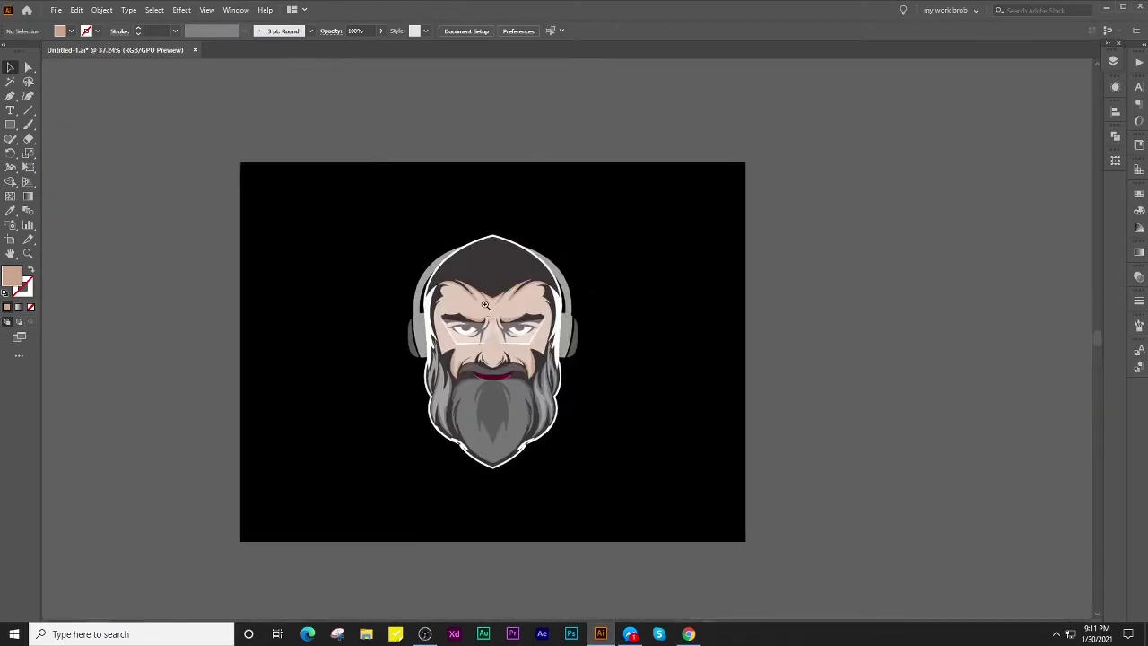
pyautogui.scroll(2, 570, 282)
pyautogui.scroll(2, 636, 313)
# Draw a closed skin-tone shading shape with the Pen along the left temple and hair edge.
pyautogui.scroll(2, 108, 254)
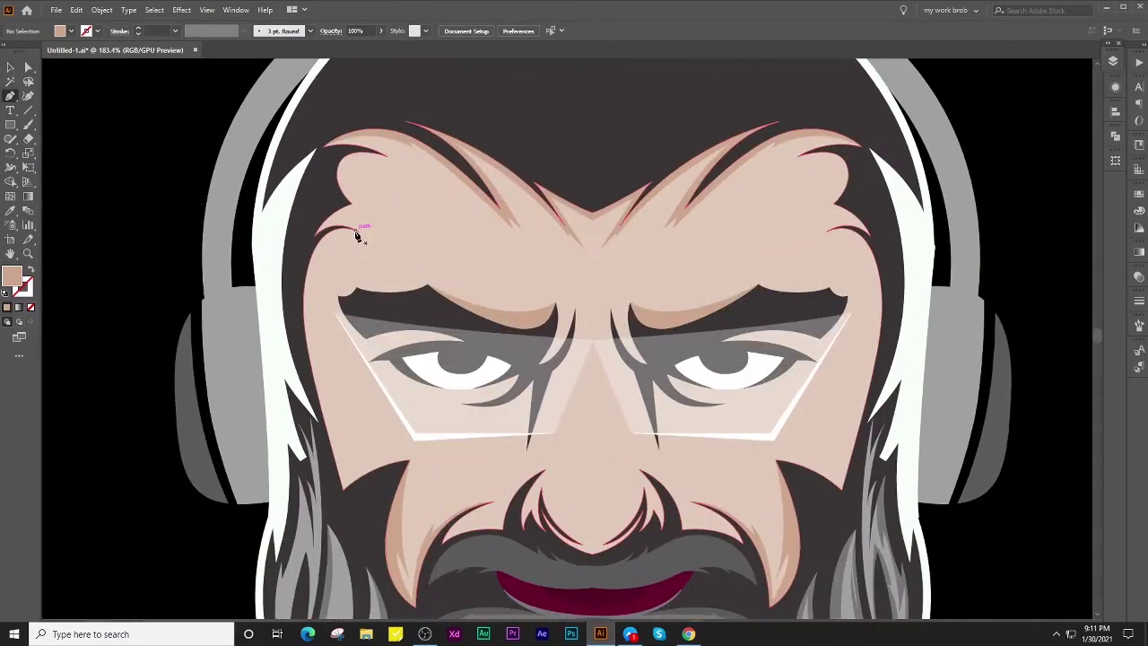
pyautogui.click(359, 232)
pyautogui.moveTo(319, 236)
pyautogui.mouseDown()
pyautogui.moveTo(316, 289)
pyautogui.moveTo(330, 319)
pyautogui.mouseUp()
pyautogui.scroll(-2, 358, 403)
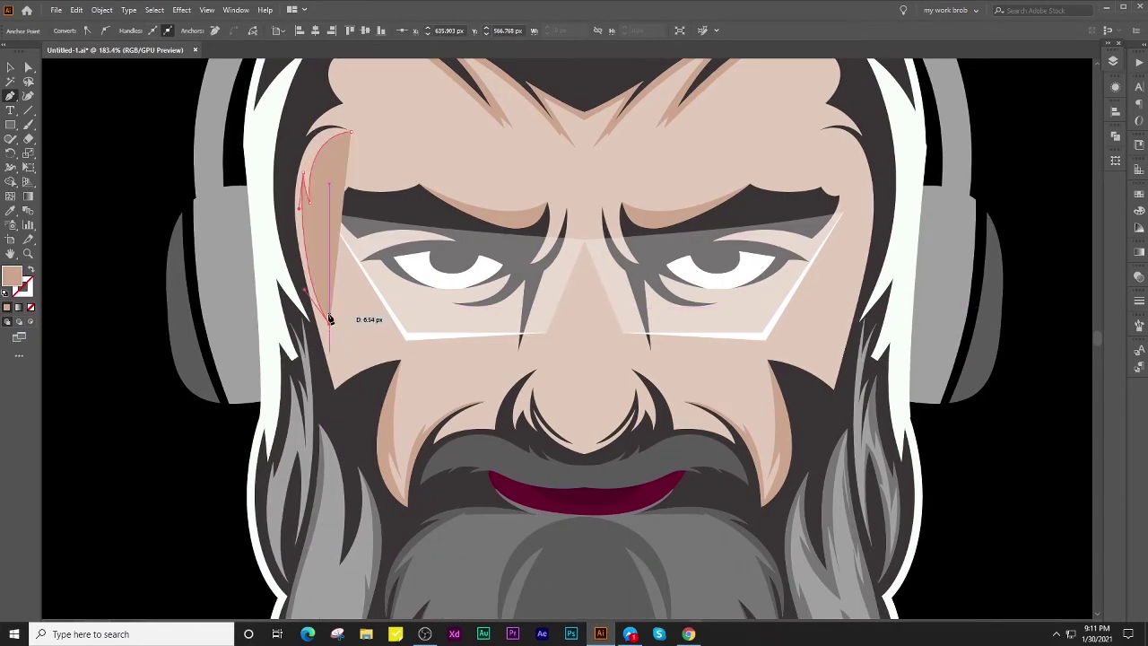
pyautogui.moveTo(330, 402); pyautogui.dragTo(346, 397)
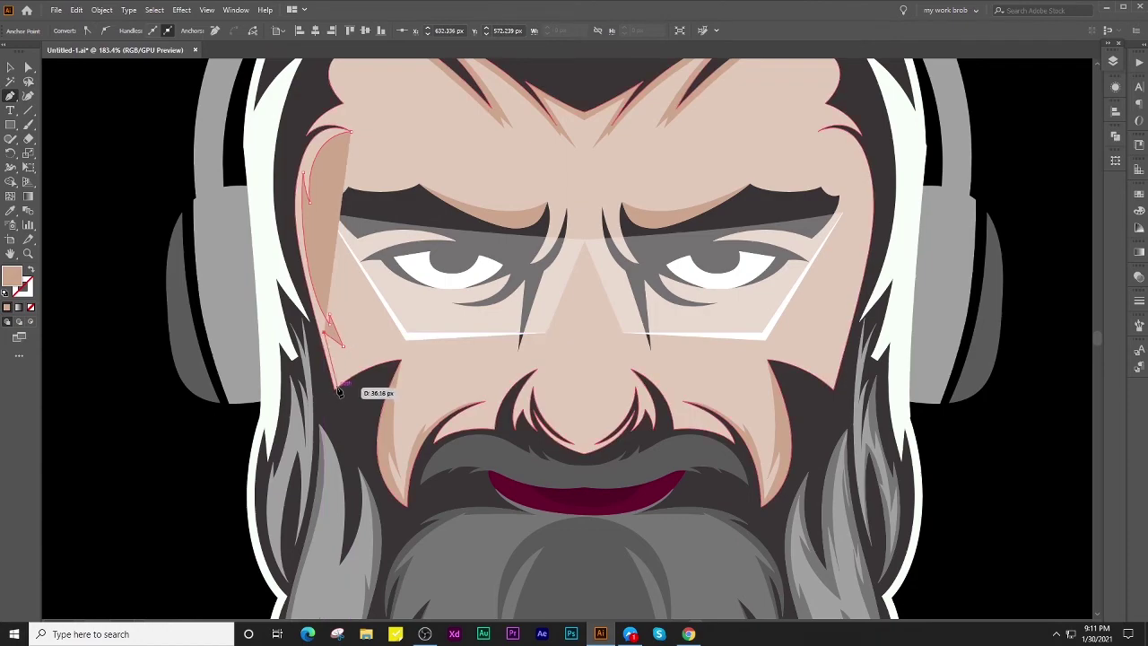
pyautogui.moveTo(289, 148); pyautogui.dragTo(301, 111)
pyautogui.scroll(3, 297, 126)
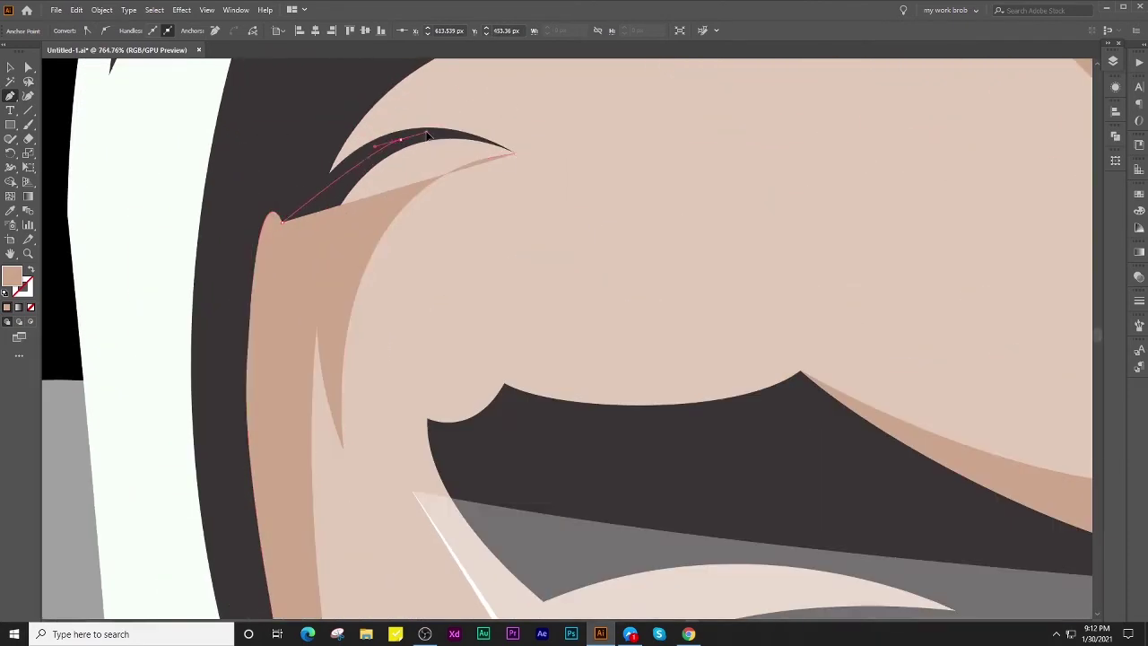
pyautogui.click(361, 141)
pyautogui.press('v')
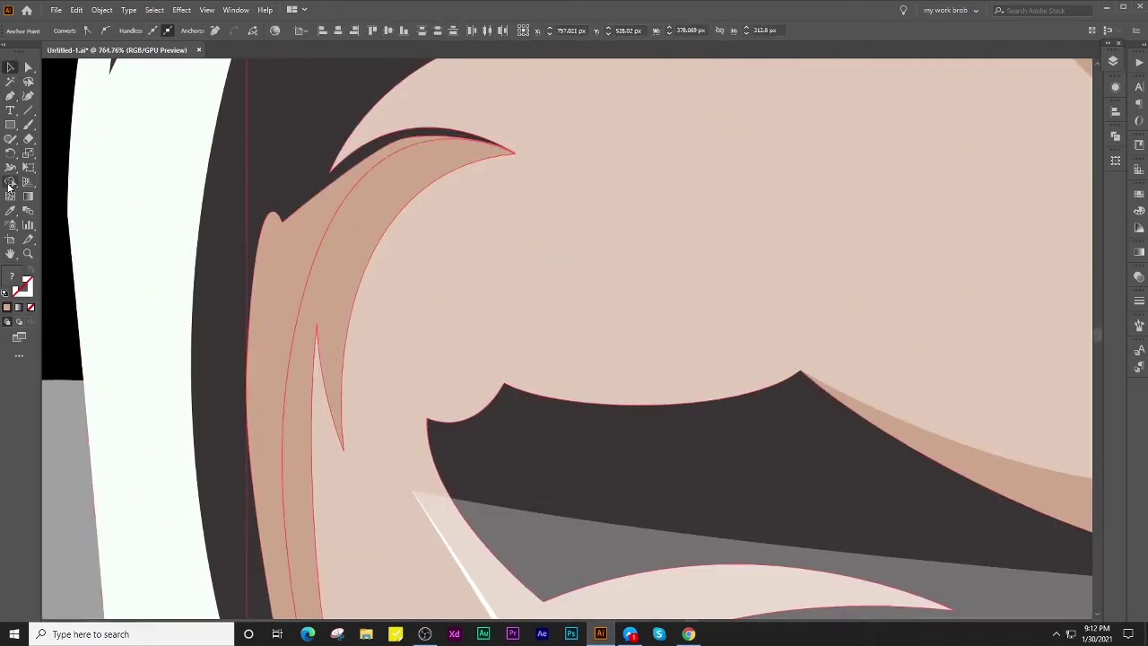
# Reflect a copy of the left-side shading and place it on the right temple.
pyautogui.hotkey('ctrl', '-')
pyautogui.hotkey('ctrl', '-')
pyautogui.hotkey('ctrl', '-')
pyautogui.hotkey('ctrl', 'a')
pyautogui.click(324, 251)
pyautogui.rightClick(322, 238)
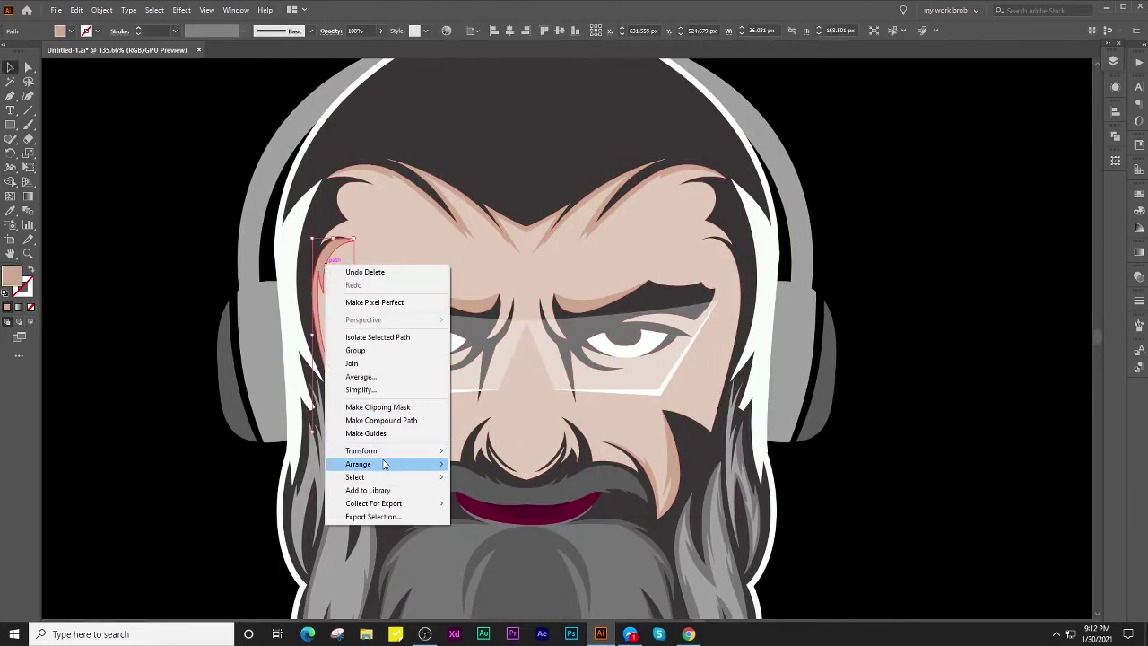
pyautogui.click(512, 491)
pyautogui.click(512, 392)
pyautogui.moveTo(348, 339)
pyautogui.mouseDown()
pyautogui.moveTo(737, 339)
pyautogui.moveTo(744, 395)
pyautogui.mouseUp()
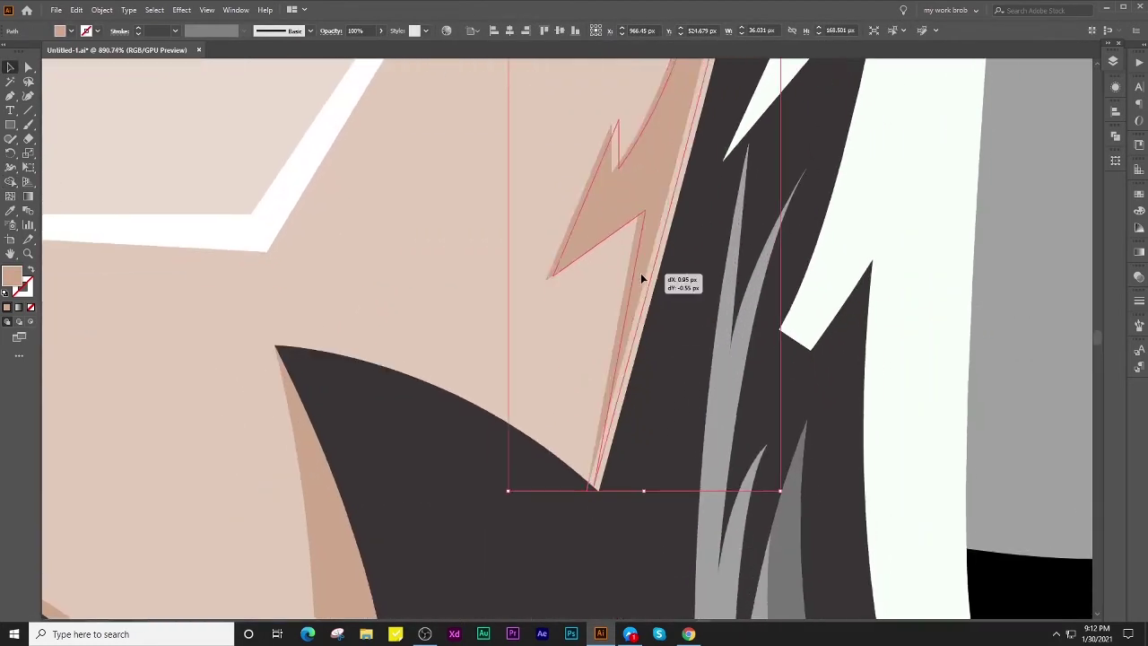
pyautogui.hotkey('ctrl', '0')
# Pen-draw a dark grey strand curving down the left beard, redoing the misplaced tip point.
pyautogui.scroll(-3, 787, 300)
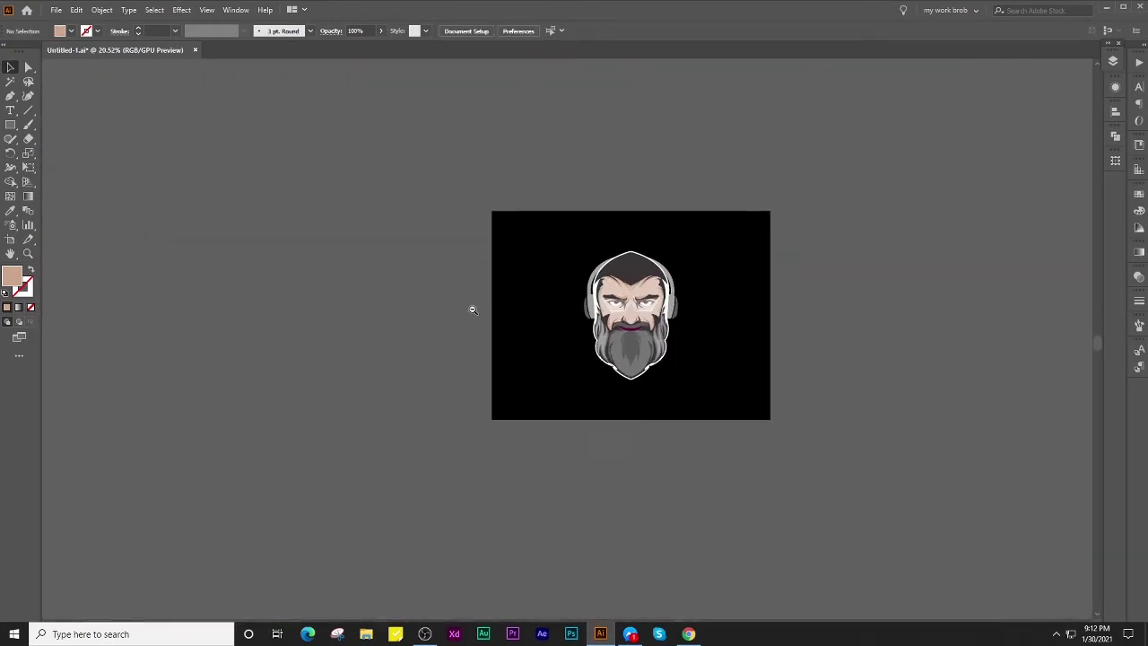
pyautogui.scroll(2, 619, 332)
pyautogui.scroll(5, 574, 408)
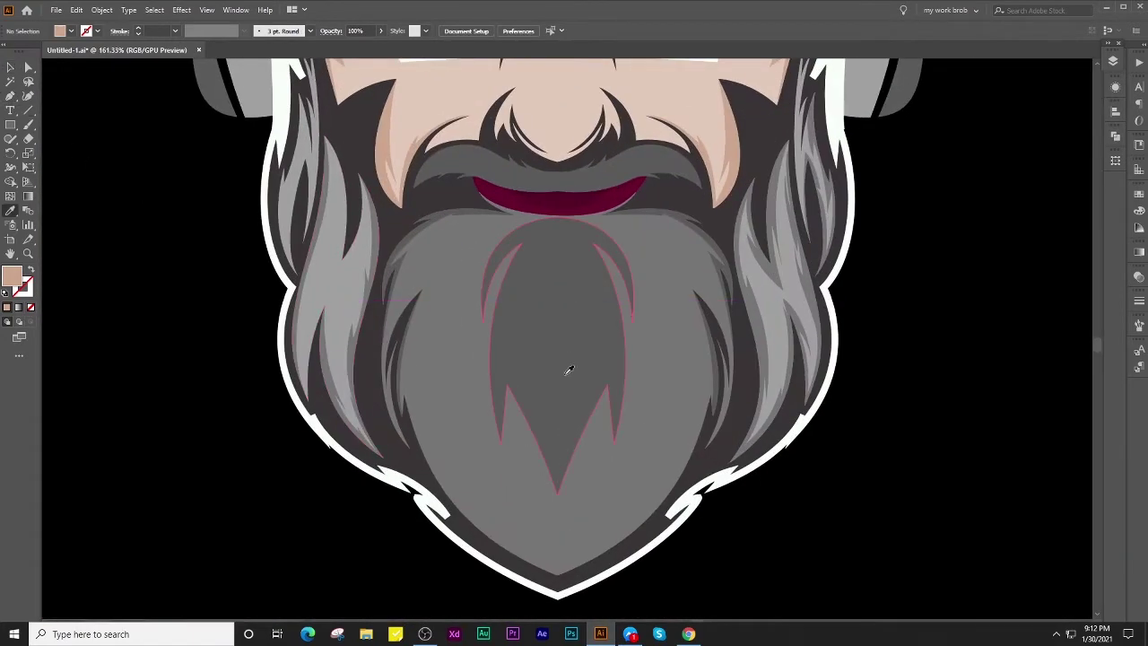
pyautogui.click(458, 297)
pyautogui.moveTo(434, 400); pyautogui.dragTo(435, 425)
pyautogui.moveTo(534, 546); pyautogui.dragTo(568, 595)
pyautogui.hotkey('ctrl', 'z')
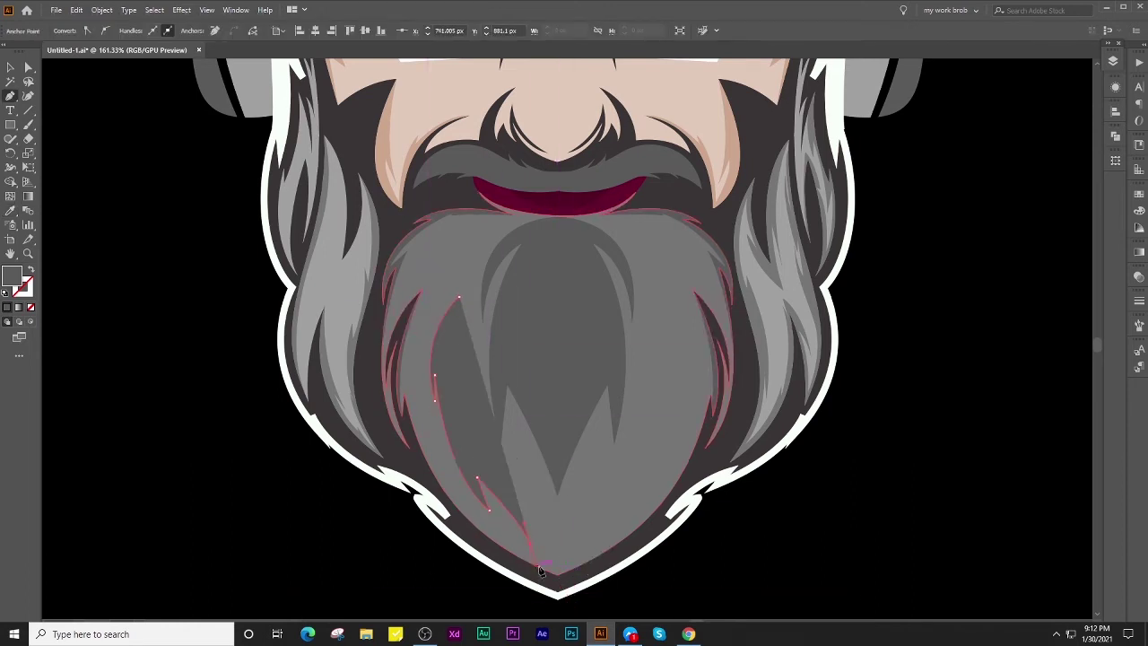
pyautogui.moveTo(471, 440); pyautogui.dragTo(465, 431)
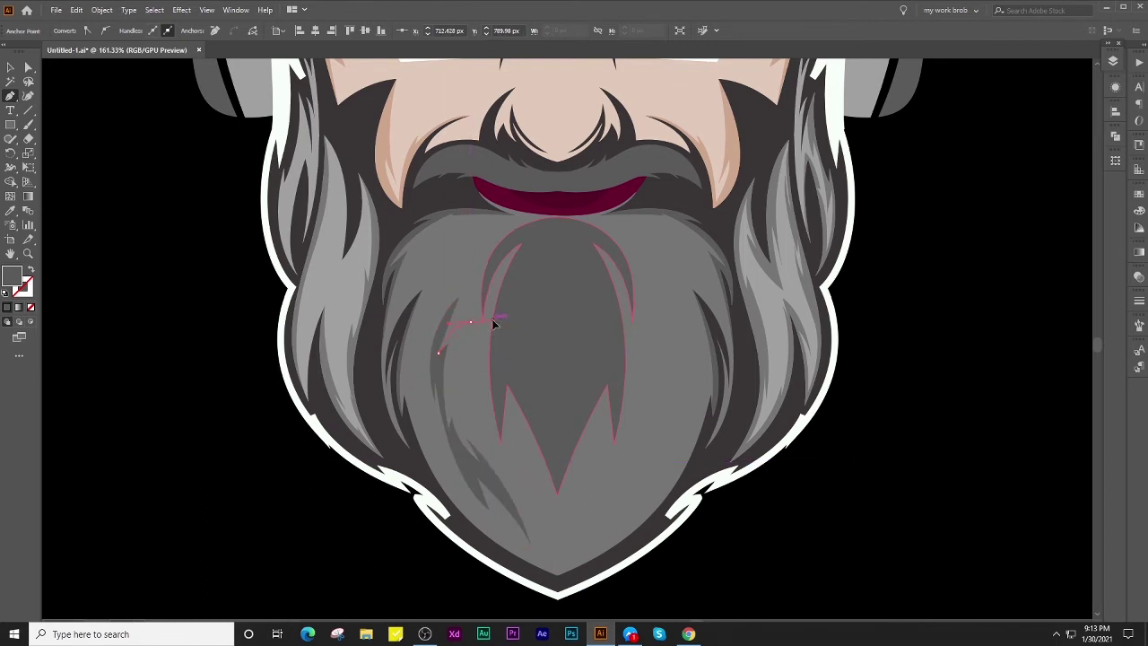
pyautogui.press('v')
pyautogui.scroll(-2, 415, 385)
# Reflect a copy of the dark grey strand and drag it to the right half of the beard.
pyautogui.rightClick(415, 385)
pyautogui.moveTo(476, 311)
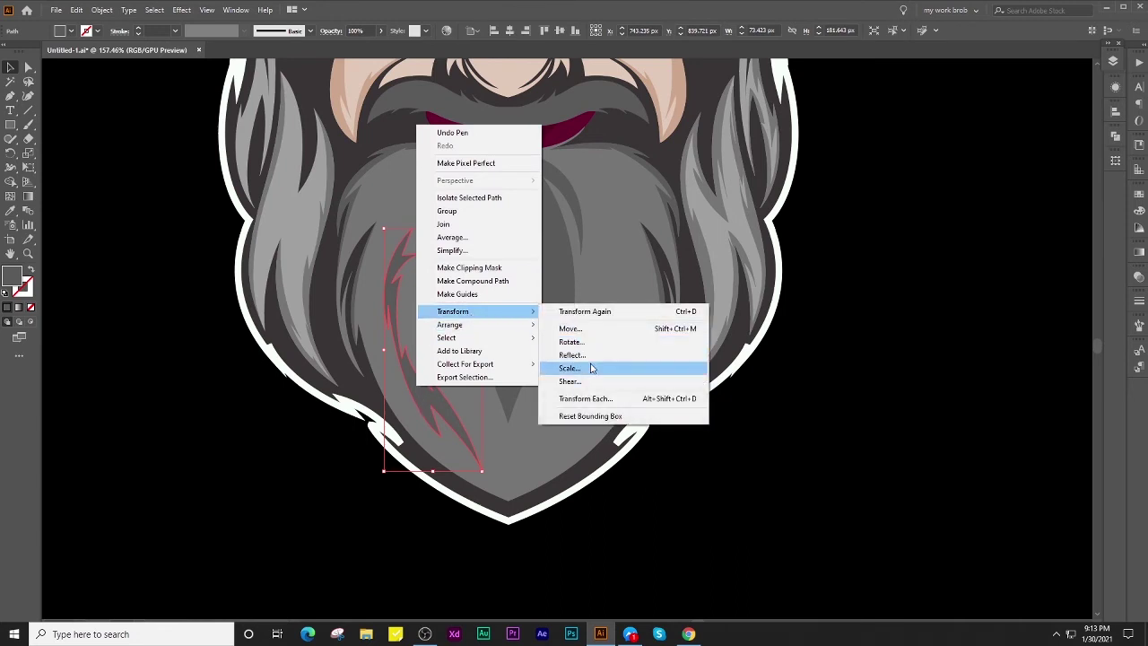
pyautogui.click(592, 356)
pyautogui.click(527, 394)
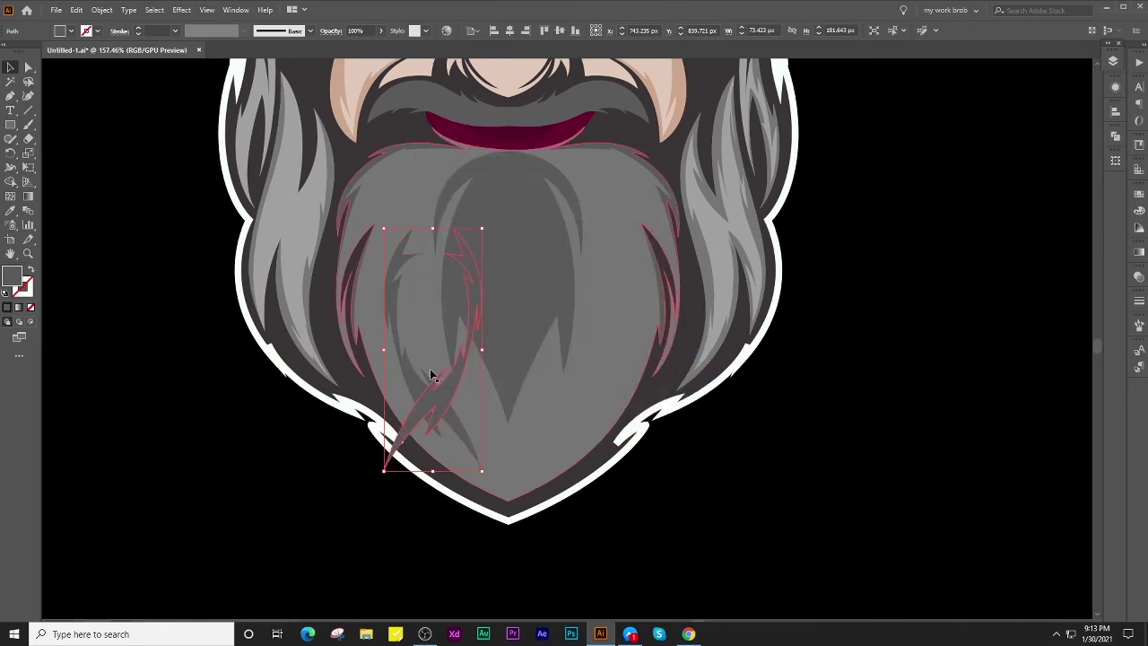
pyautogui.moveTo(430, 369); pyautogui.dragTo(607, 400)
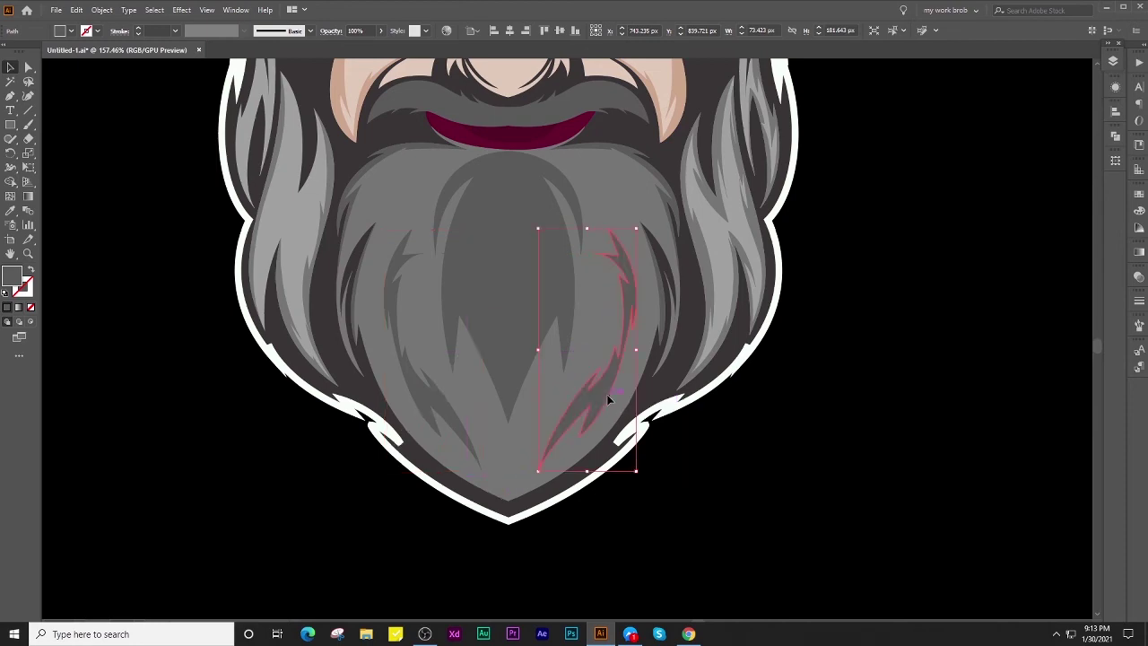
pyautogui.scroll(-3, 559, 399)
pyautogui.scroll(1, 466, 366)
pyautogui.scroll(2, 466, 366)
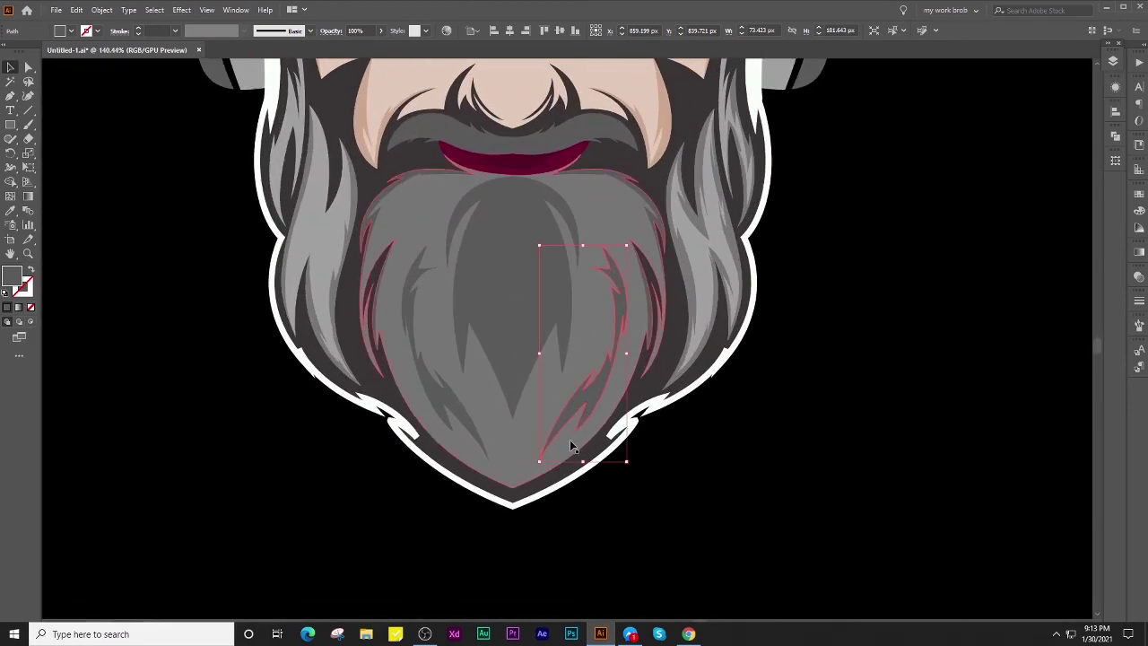
# Select both strands with the beard and Shape Builder the two strand regions into the beard.
pyautogui.keyDown('shift'); pyautogui.click(460, 414); pyautogui.keyUp('shift')
pyautogui.keyDown('shift'); pyautogui.click(515, 459); pyautogui.keyUp('shift')
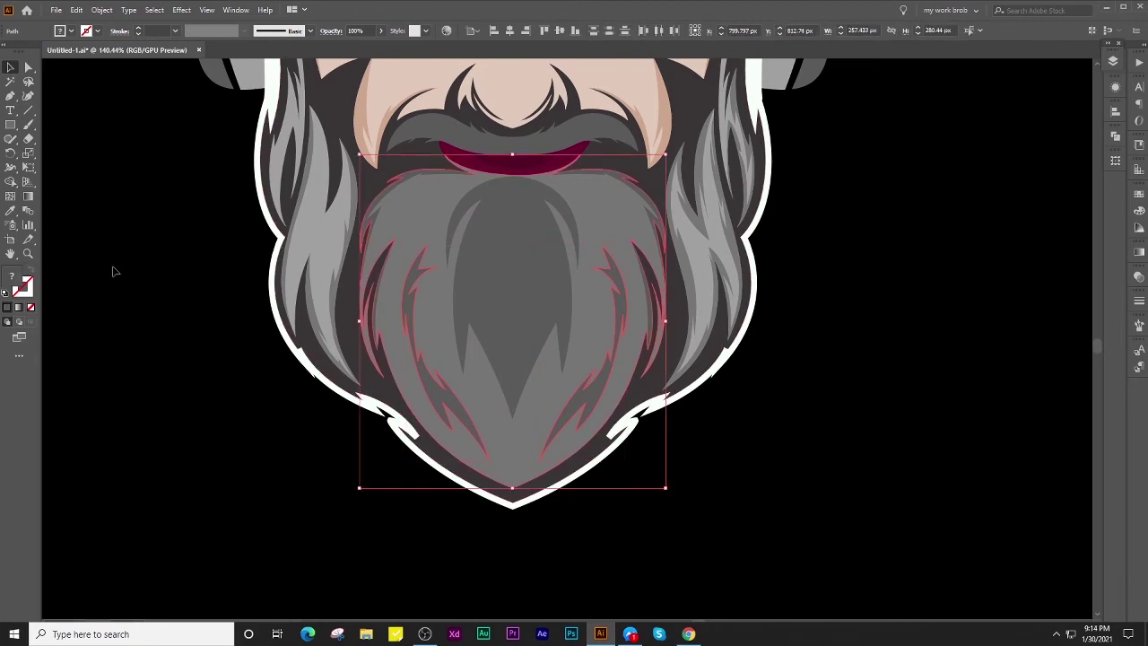
pyautogui.click(11, 181)
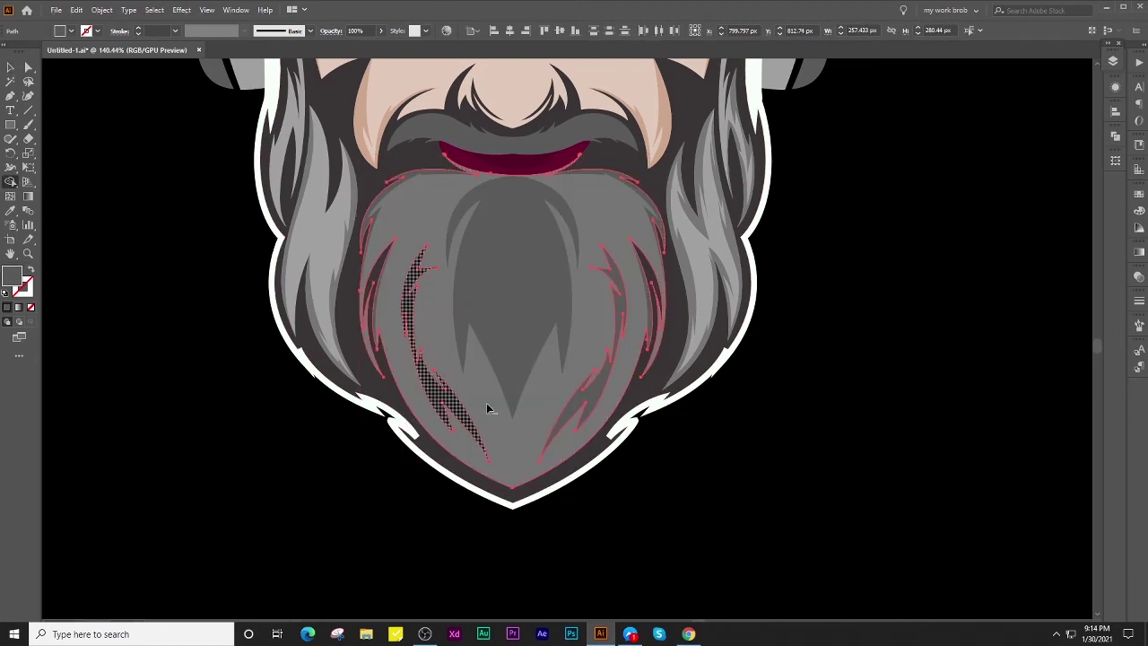
pyautogui.keyDown('alt'); pyautogui.click(422, 395); pyautogui.keyUp('alt')
pyautogui.keyDown('alt'); pyautogui.click(623, 397); pyautogui.keyUp('alt')
pyautogui.scroll(-2, 479, 351)
pyautogui.scroll(-1, 481, 361)
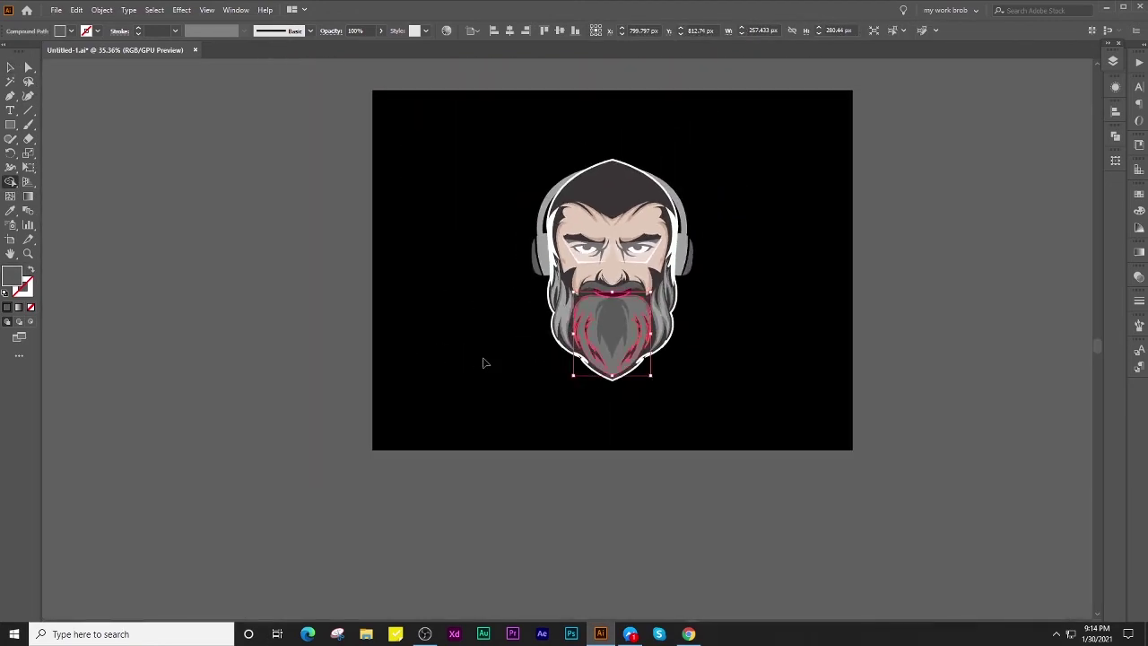
# Deselect everything, then reselect the reshaped beard to check the carved strands.
pyautogui.hotkey('ctrl', 'shift', 'a')
pyautogui.scroll(1, 763, 326)
pyautogui.click(565, 314)
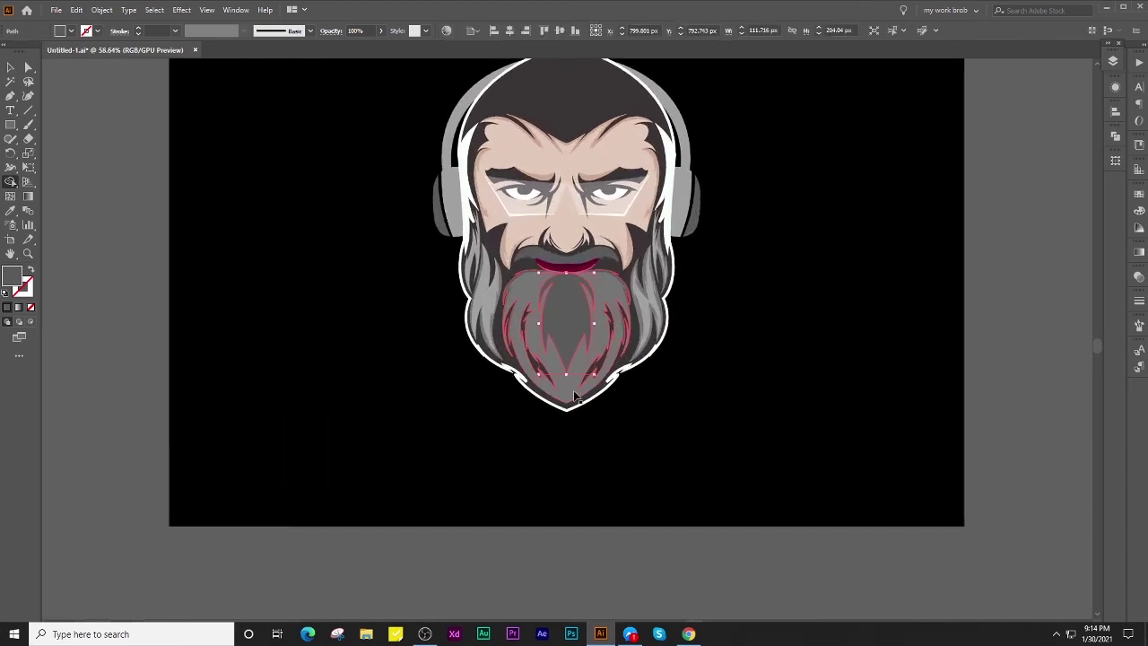
pyautogui.scroll(-2, 538, 358)
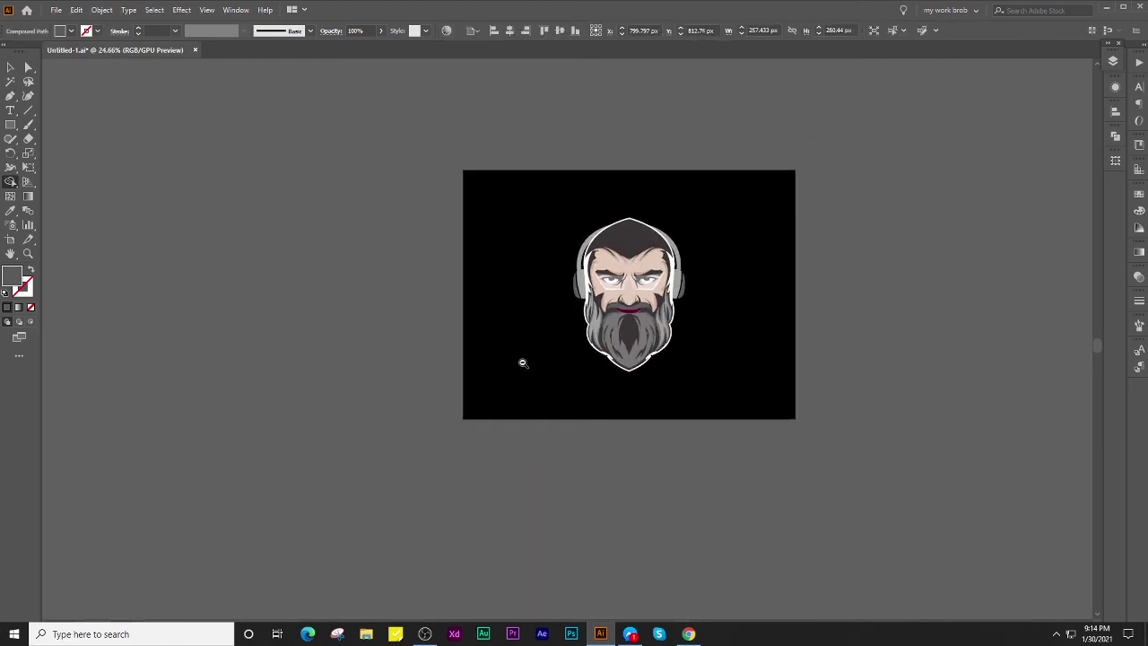
pyautogui.scroll(1, 525, 362)
pyautogui.scroll(3, 568, 363)
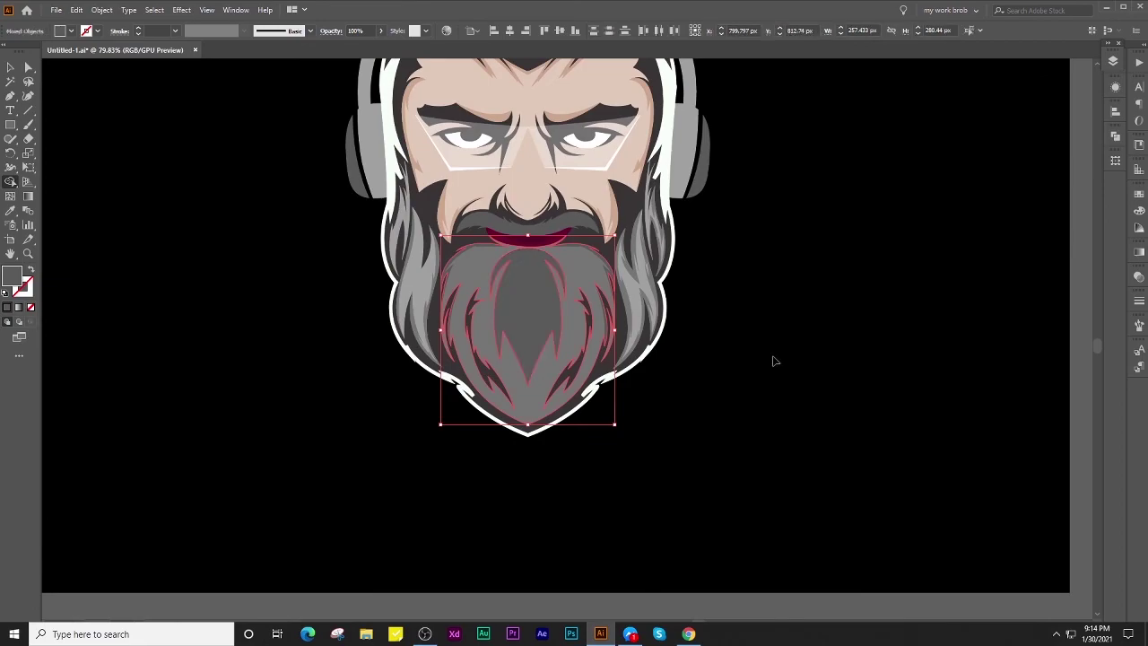